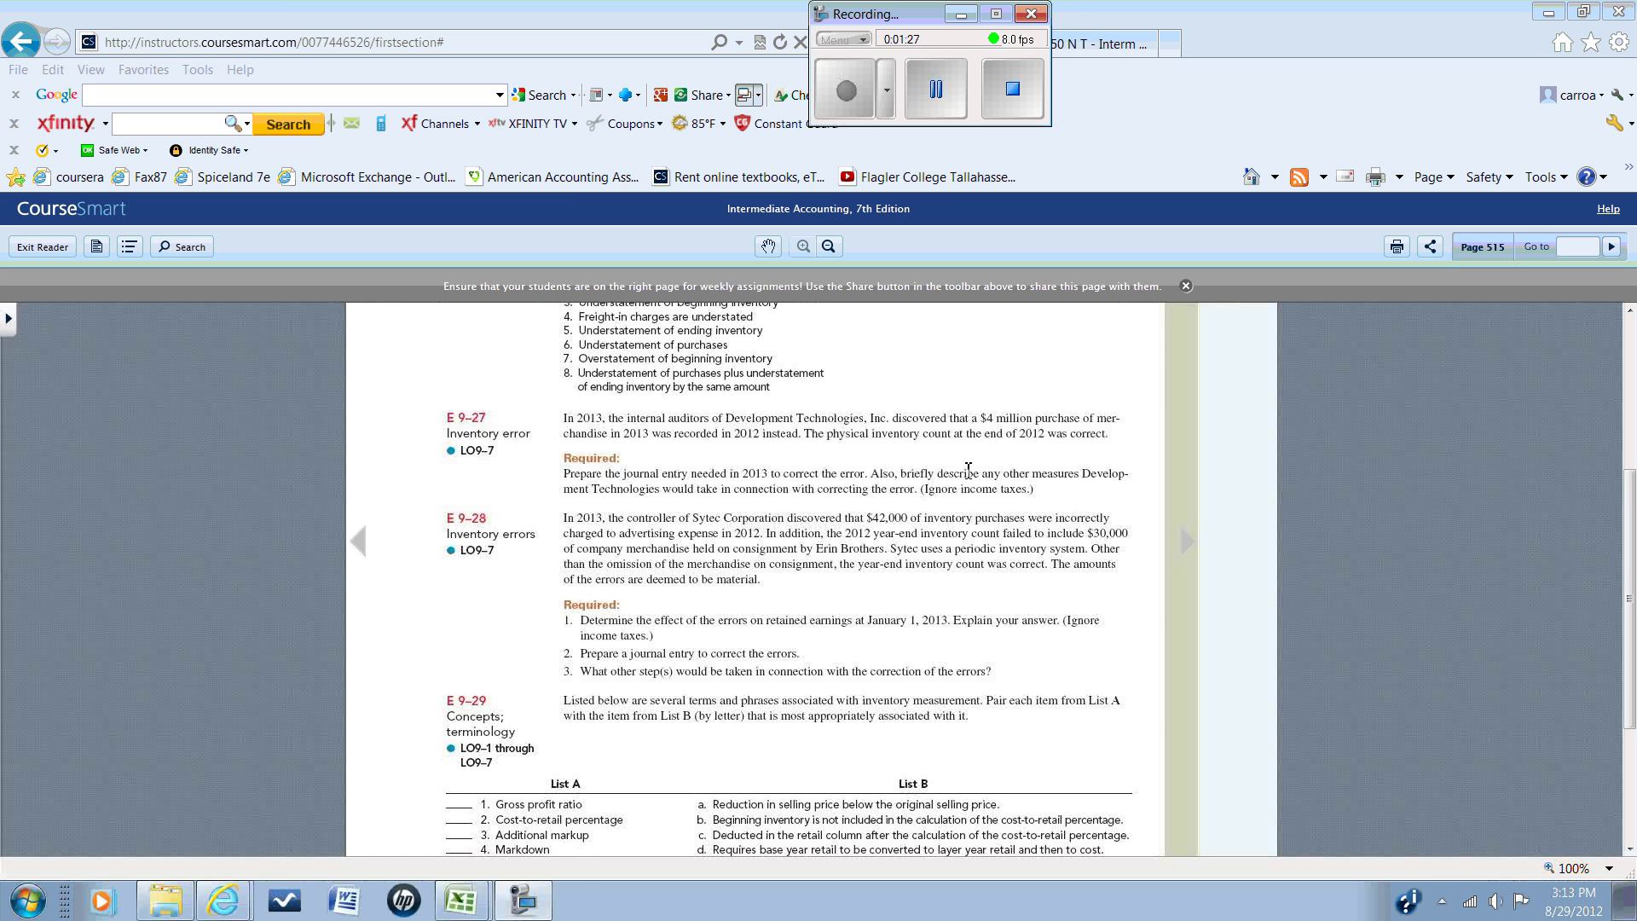
Bring up the Topic 3 workshop template workbook on its Exercise 9-27 sheet.
mouse_move(456, 913)
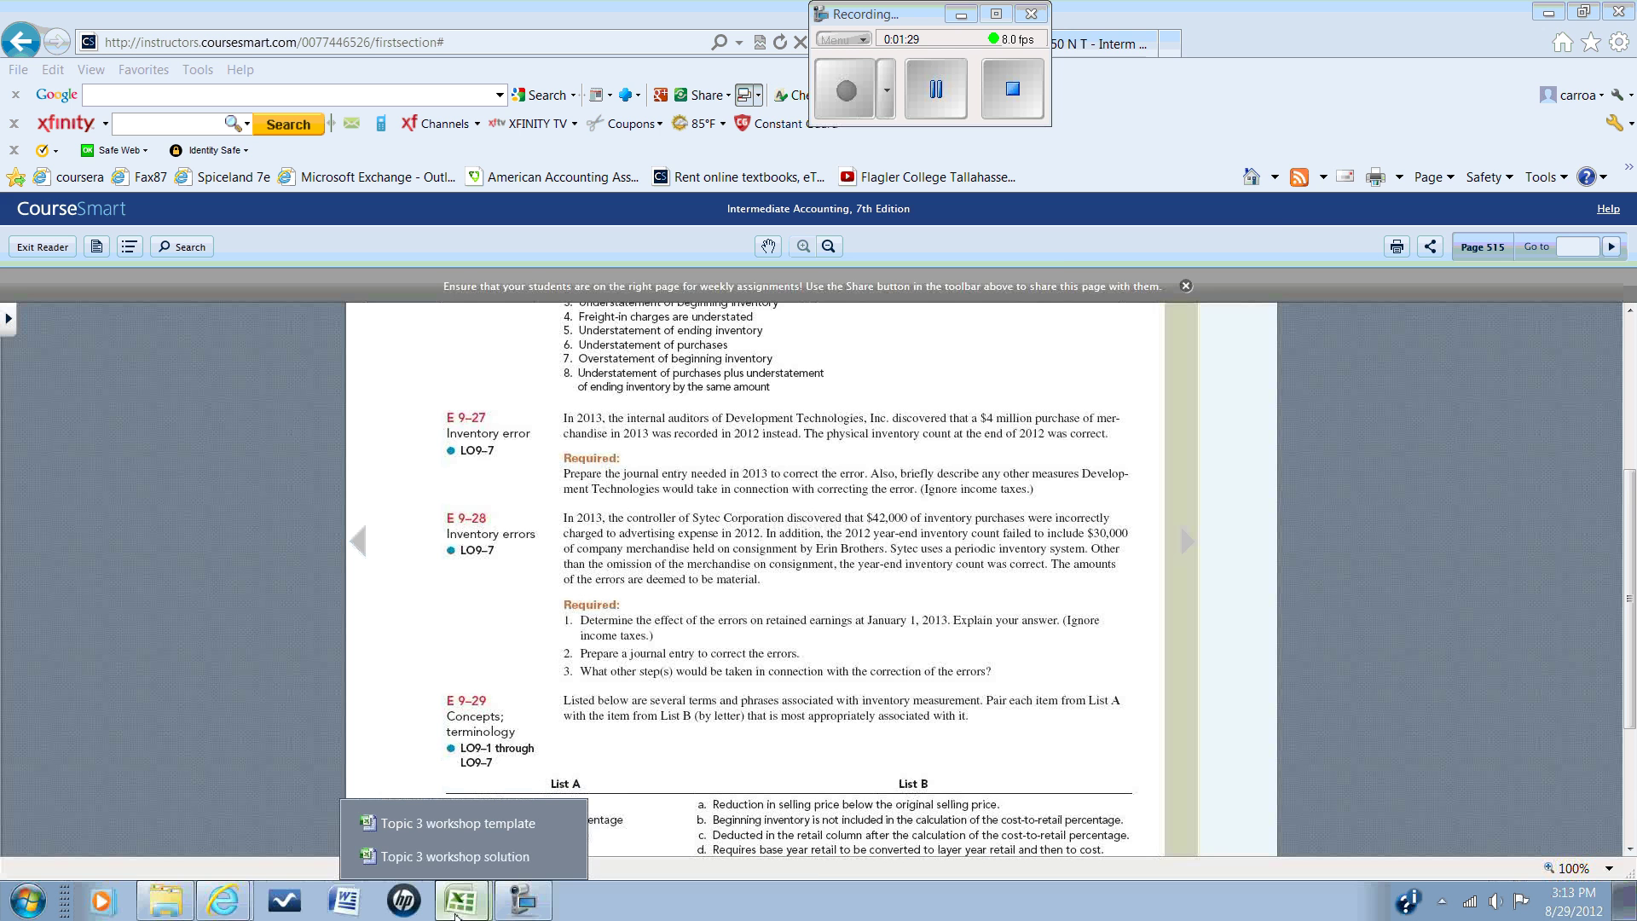
left_click(443, 824)
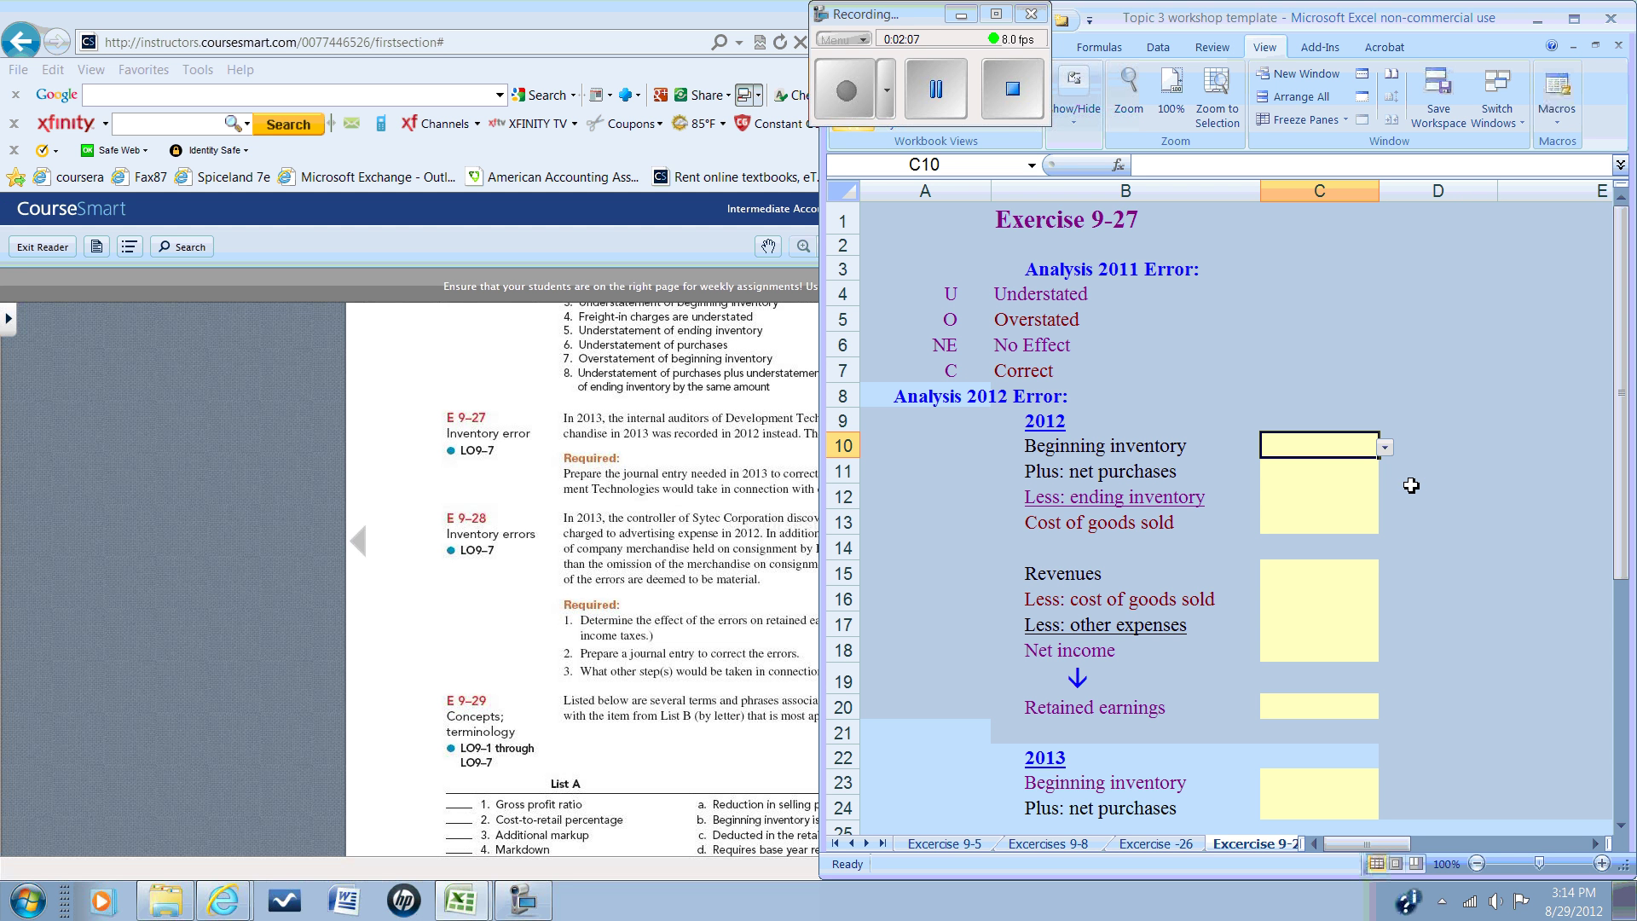
Mark 2012 beginning inventory C and net purchases O in the dropdowns.
left_click(1385, 448)
left_click(1305, 505)
left_click(1312, 474)
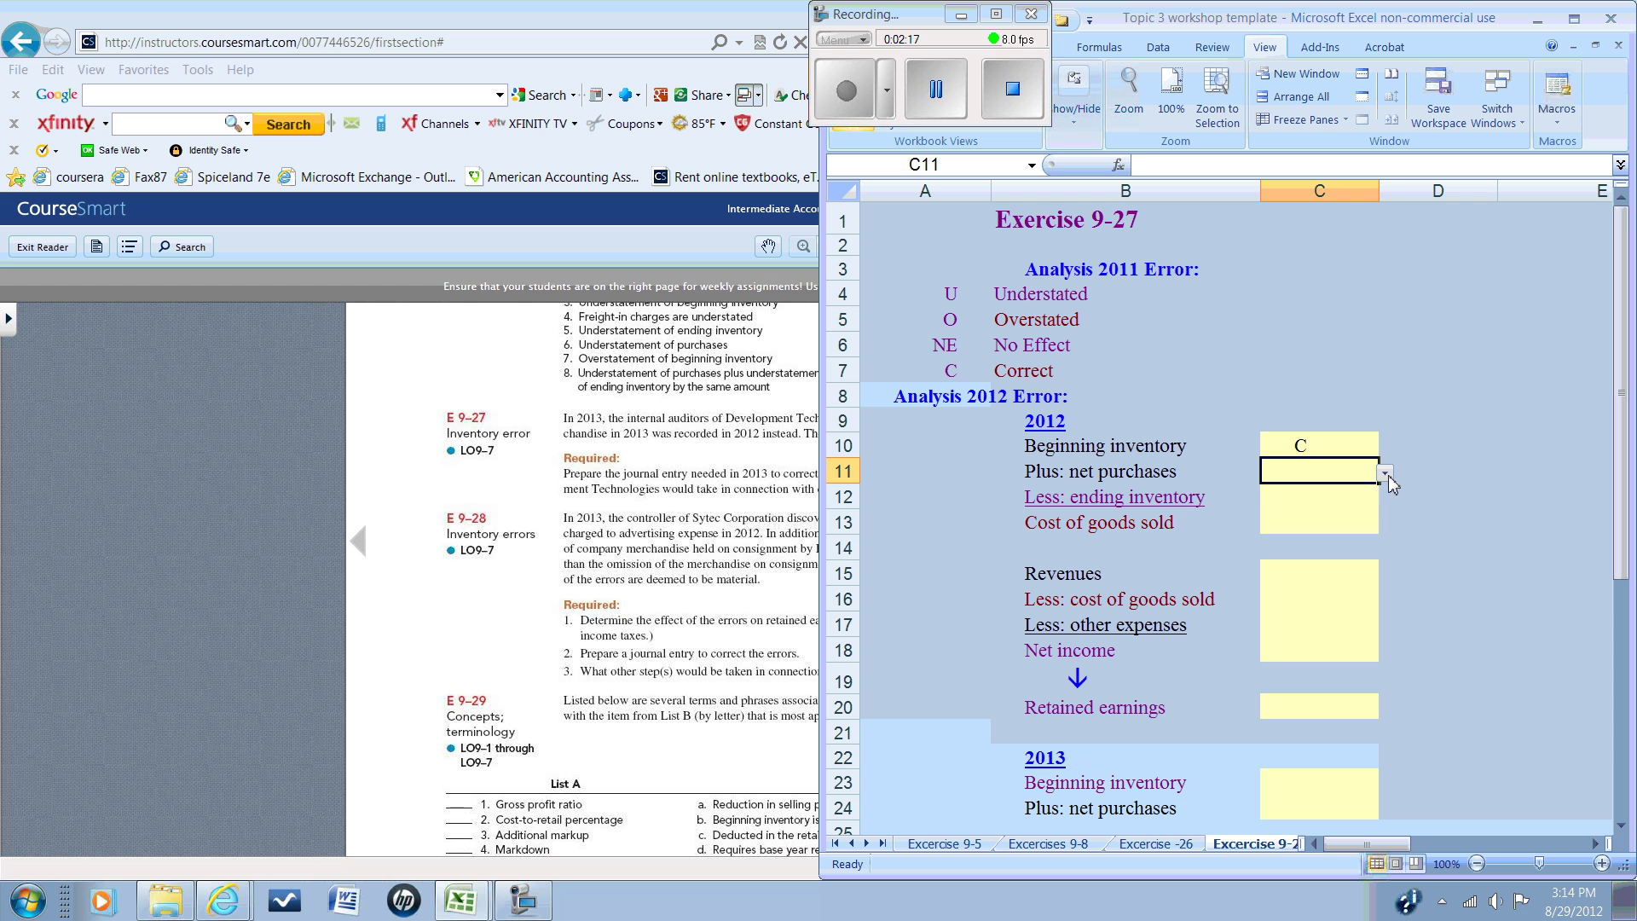
left_click(1387, 474)
left_click(1321, 505)
Mark 2012 ending inventory C and cost of goods sold O.
left_click(1327, 499)
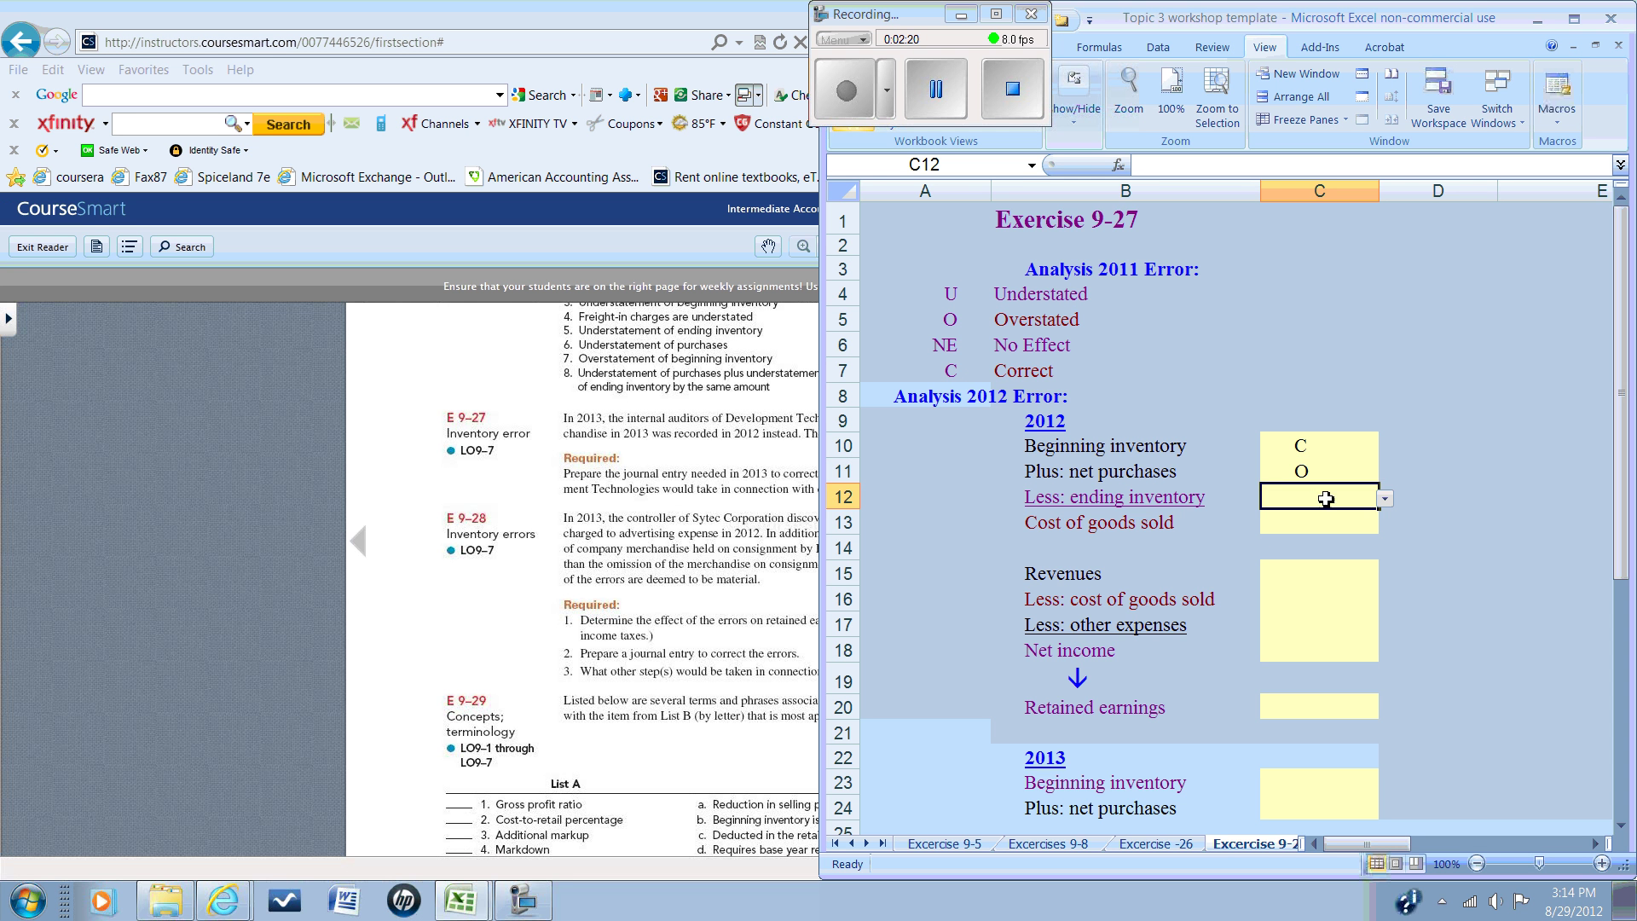
left_click(1385, 502)
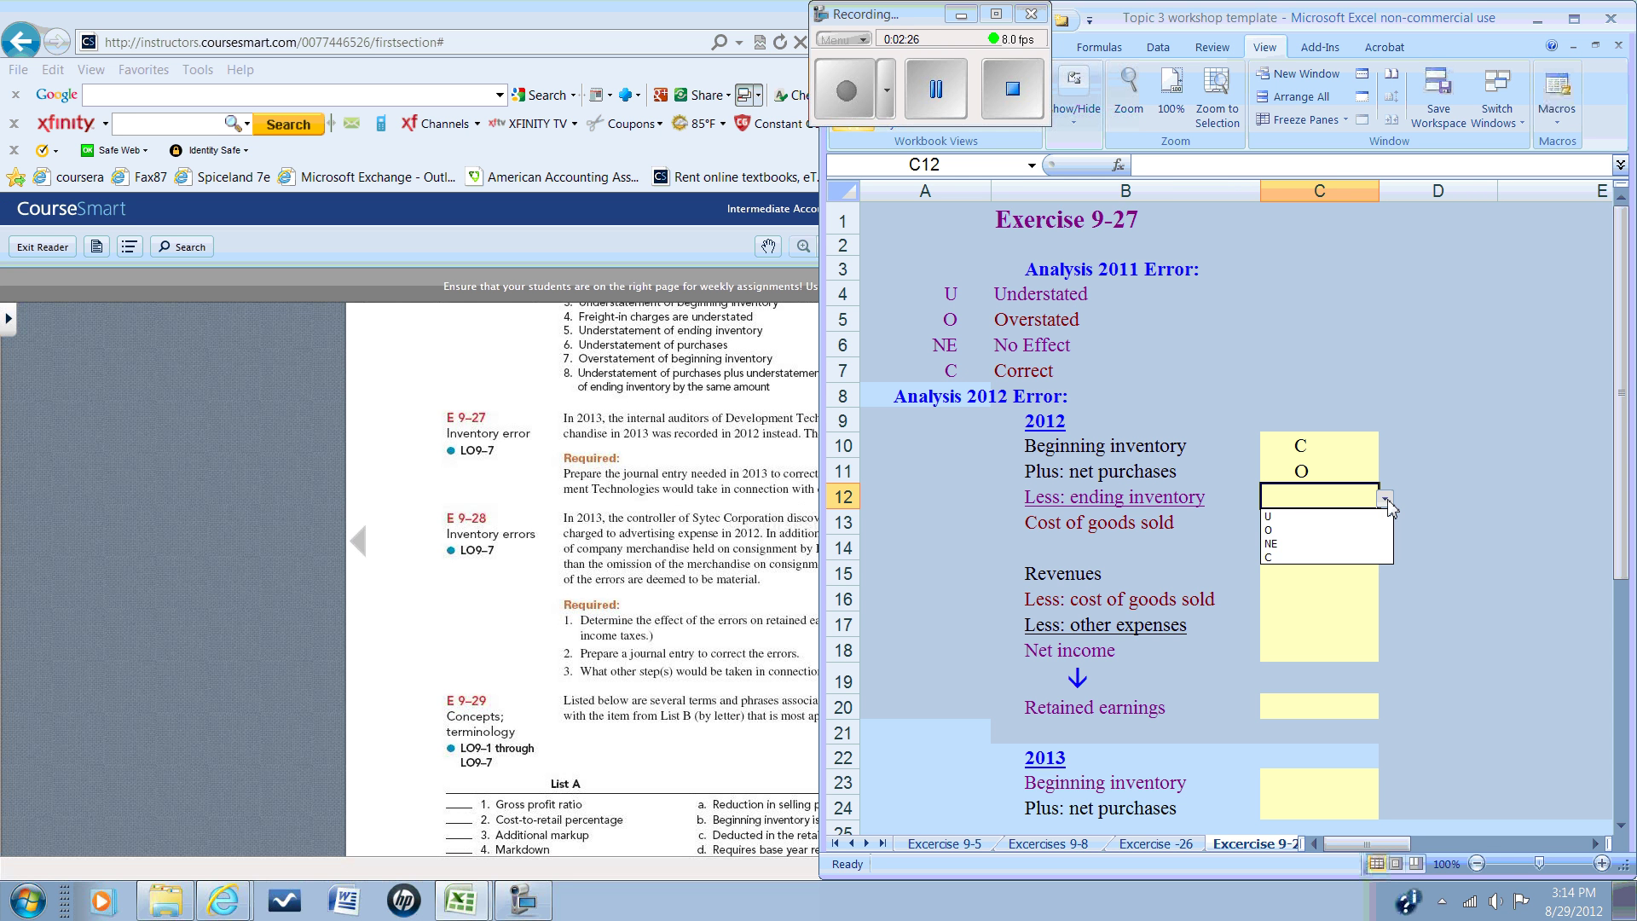
left_click(1279, 557)
left_click(1287, 520)
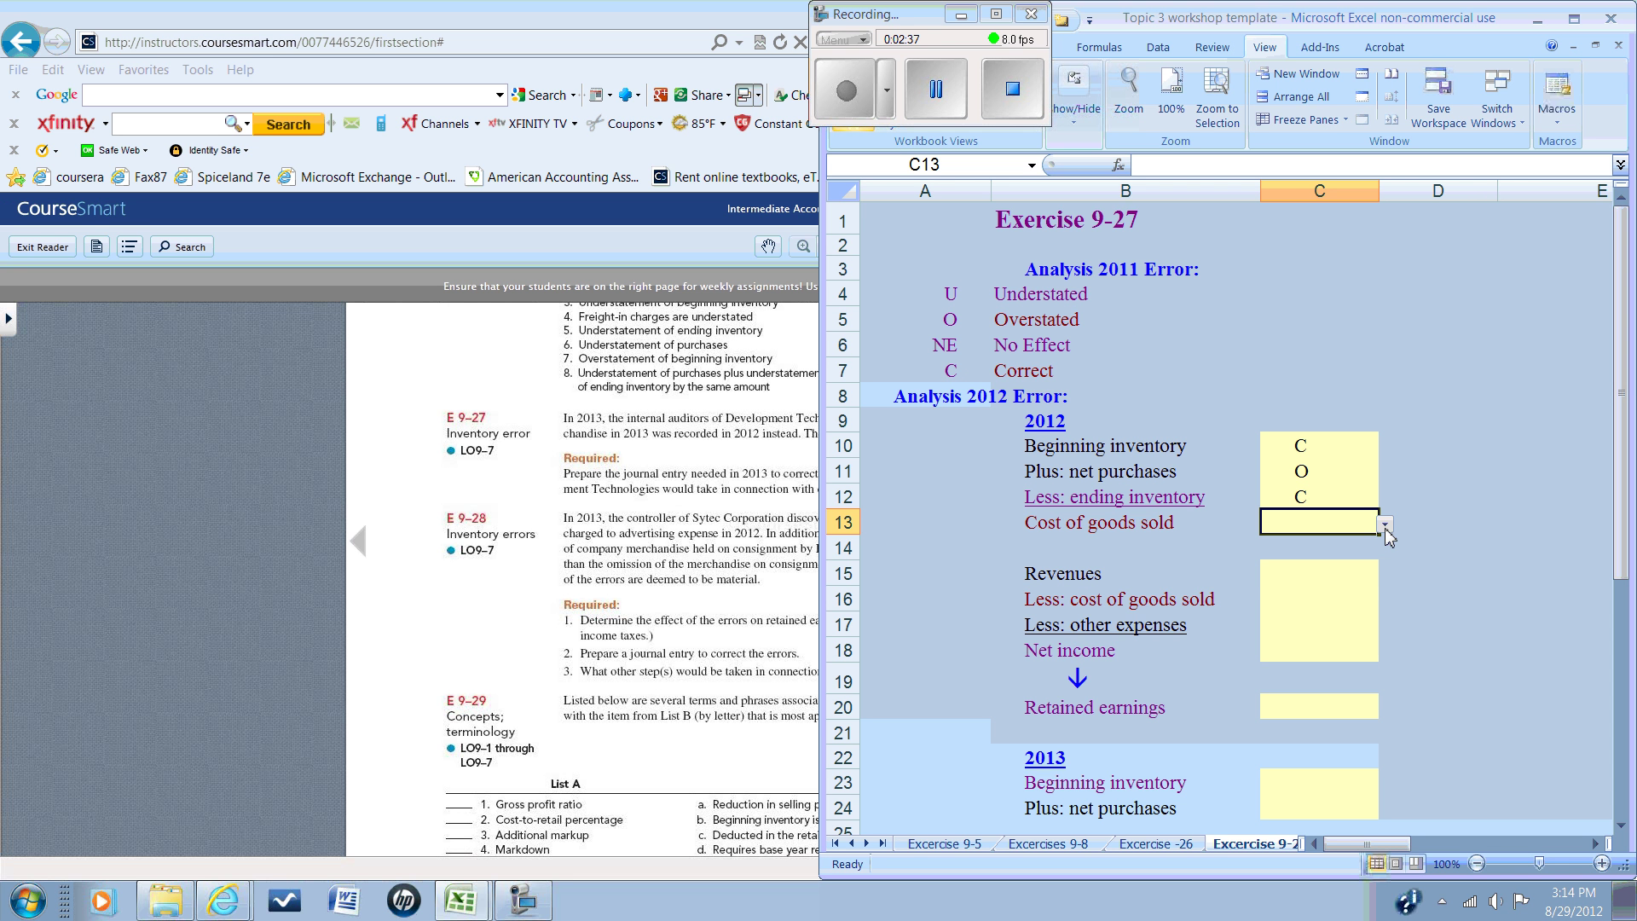
left_click(1385, 525)
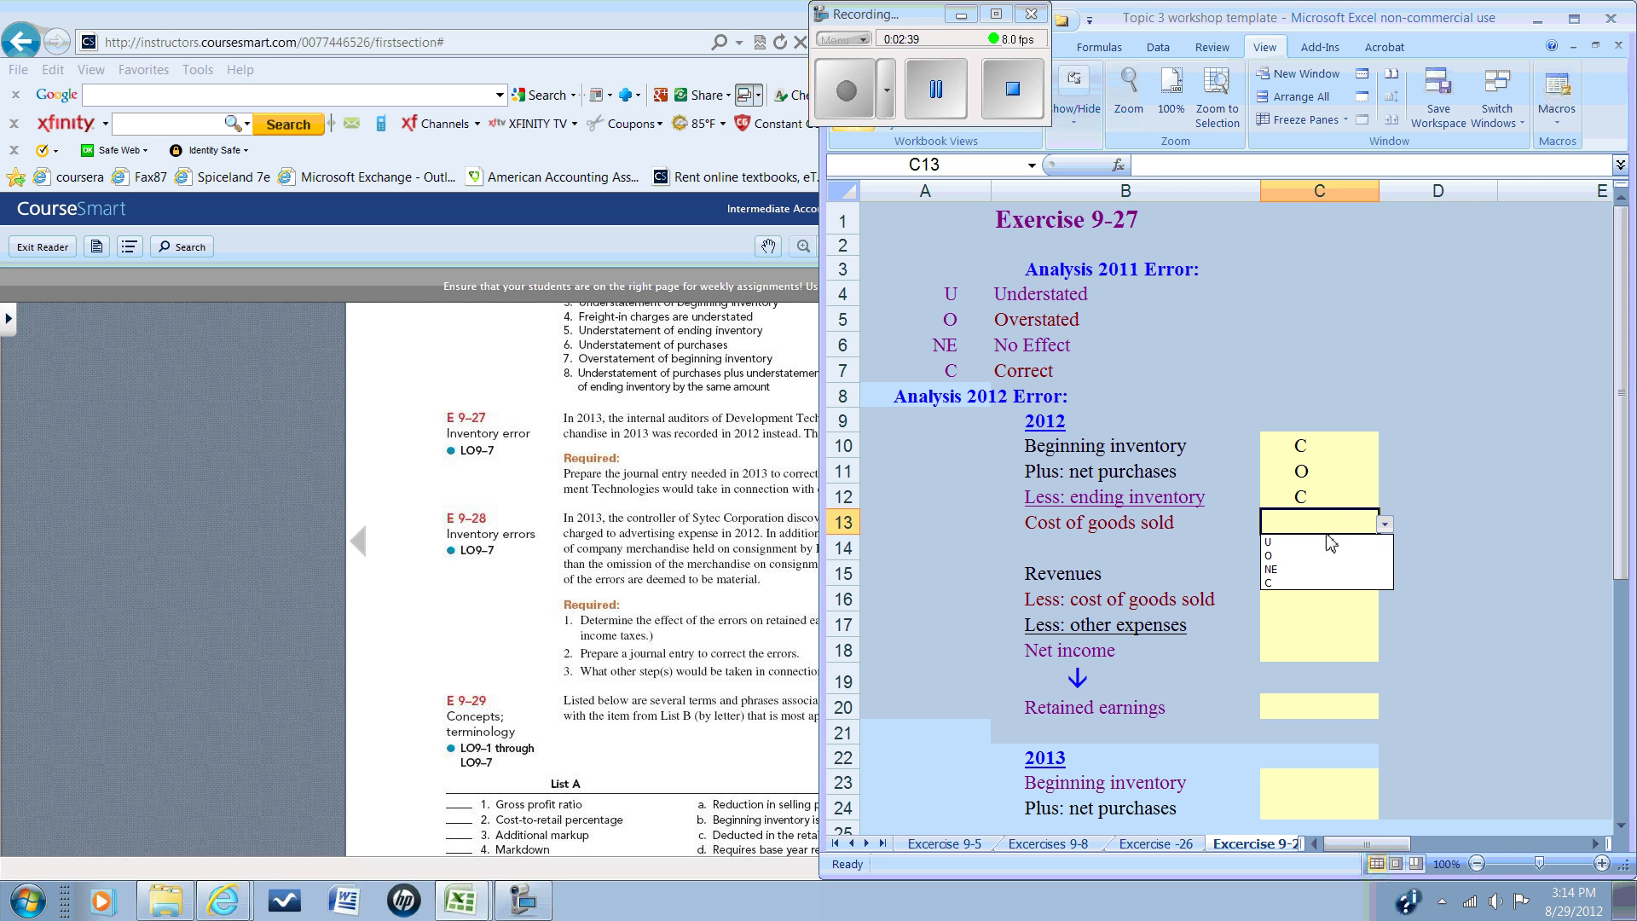
left_click(1291, 556)
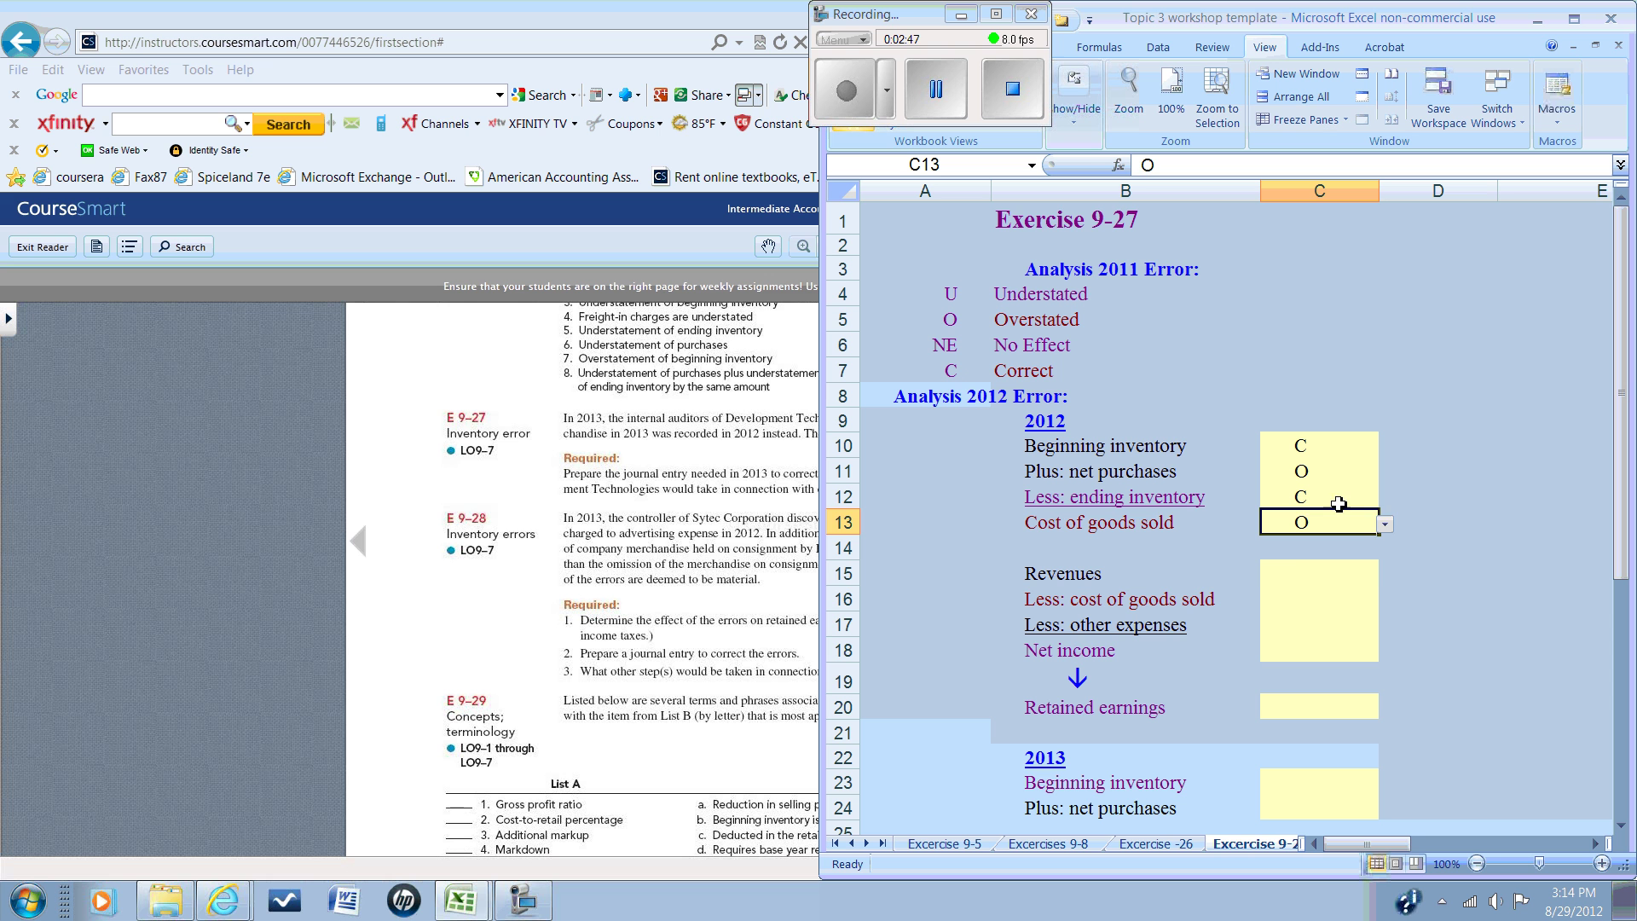
left_click(1294, 575)
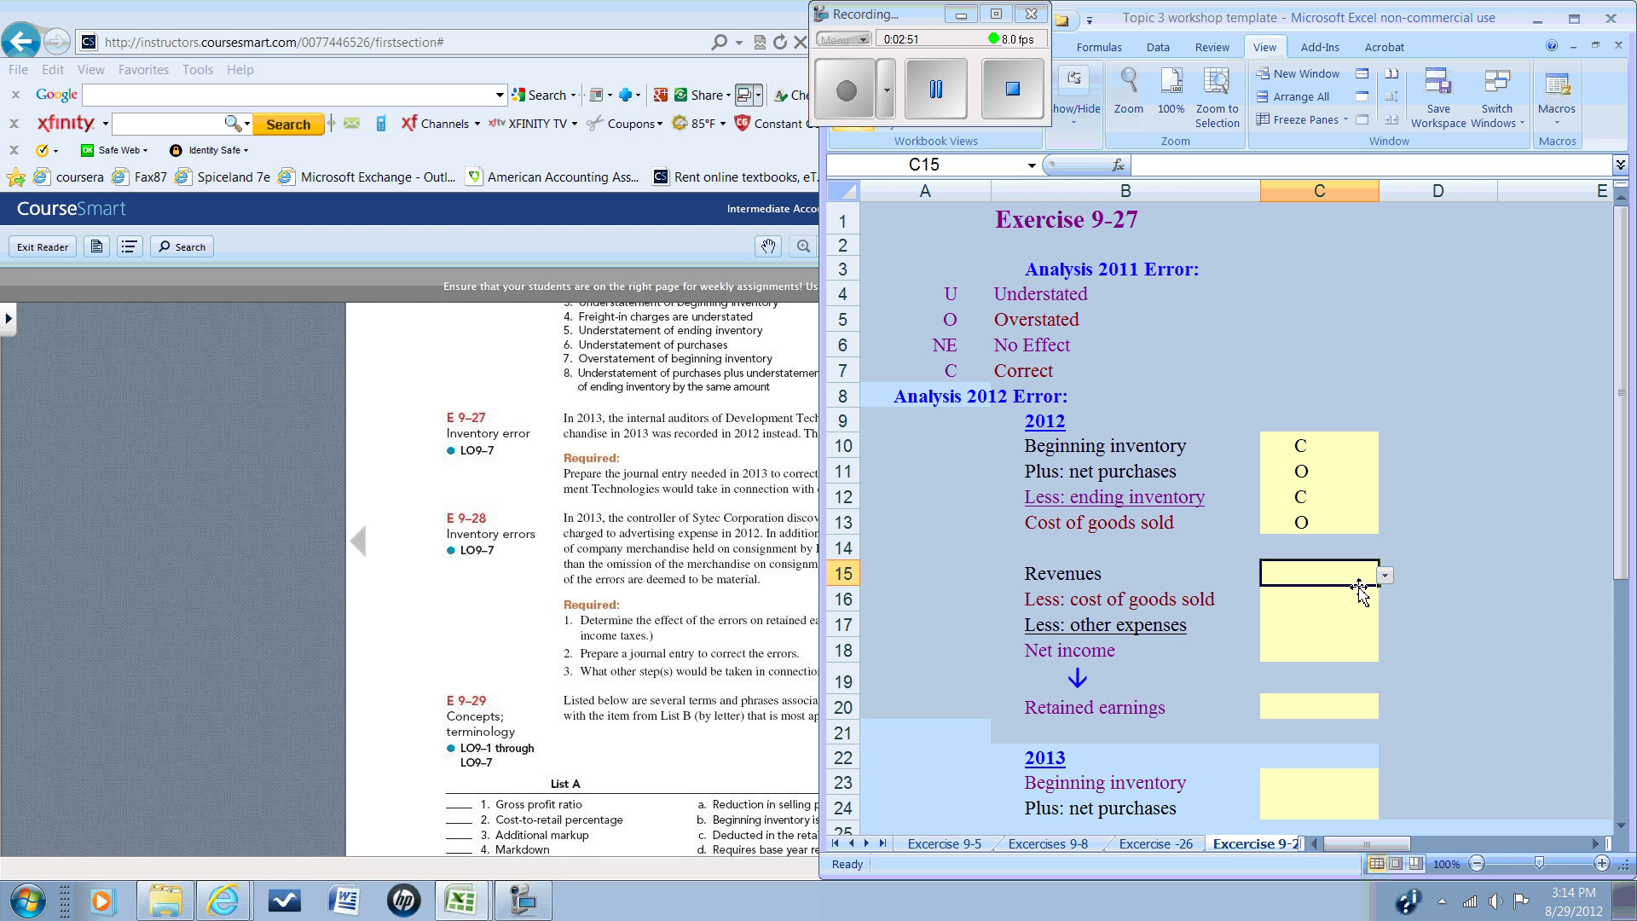
Mark 2012 revenues C and income-statement cost of goods sold O.
left_click(1385, 577)
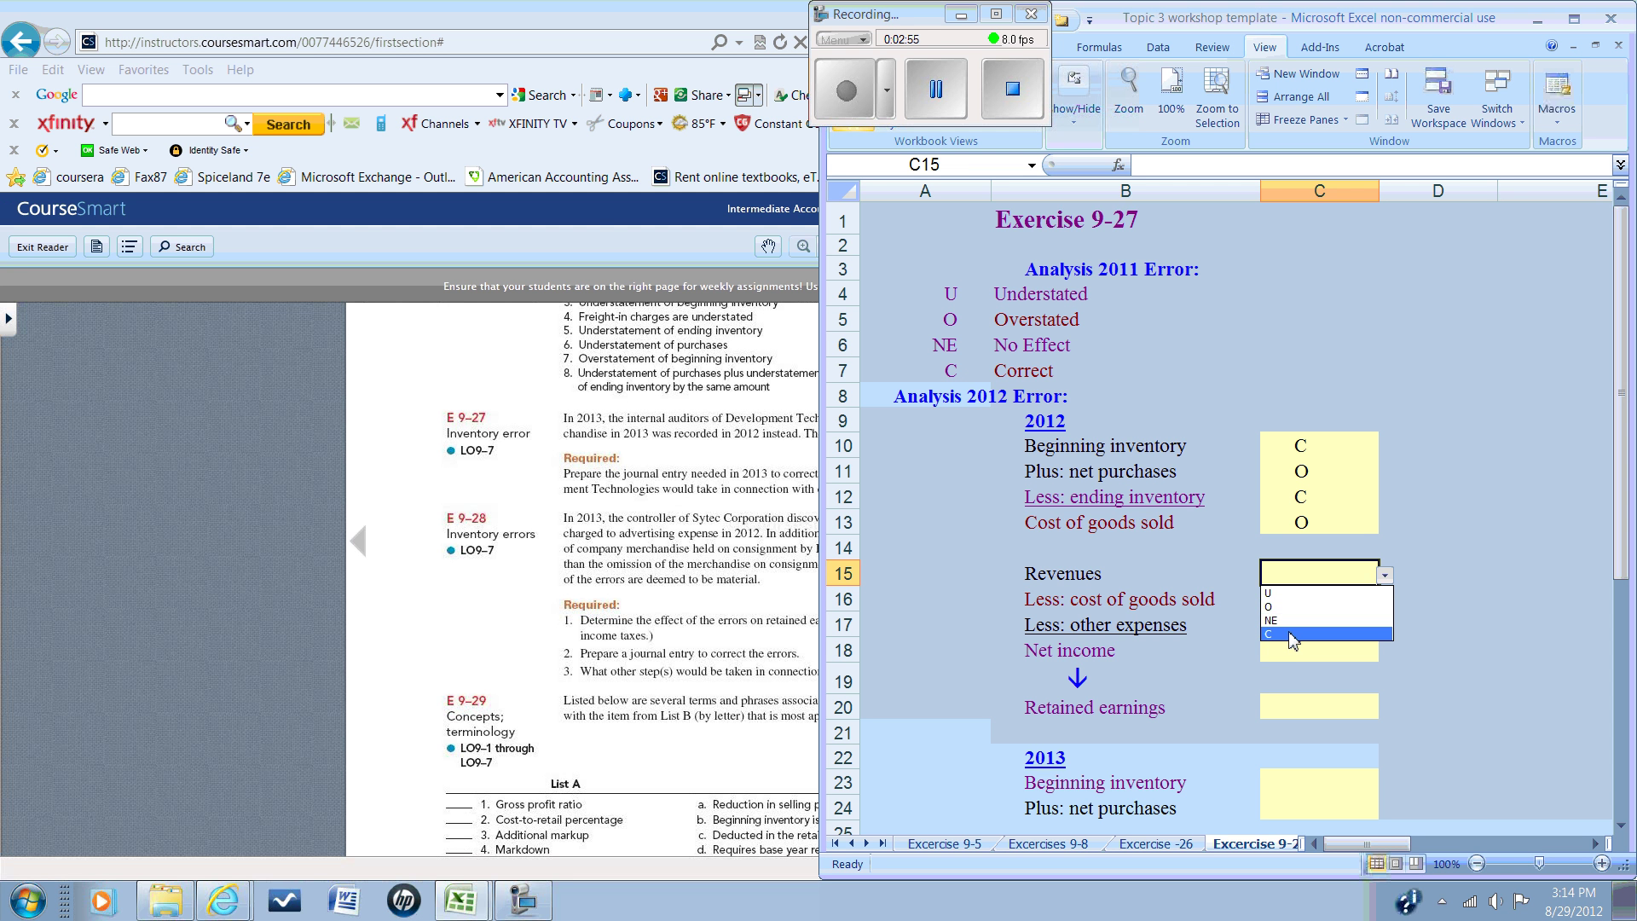
left_click(1289, 634)
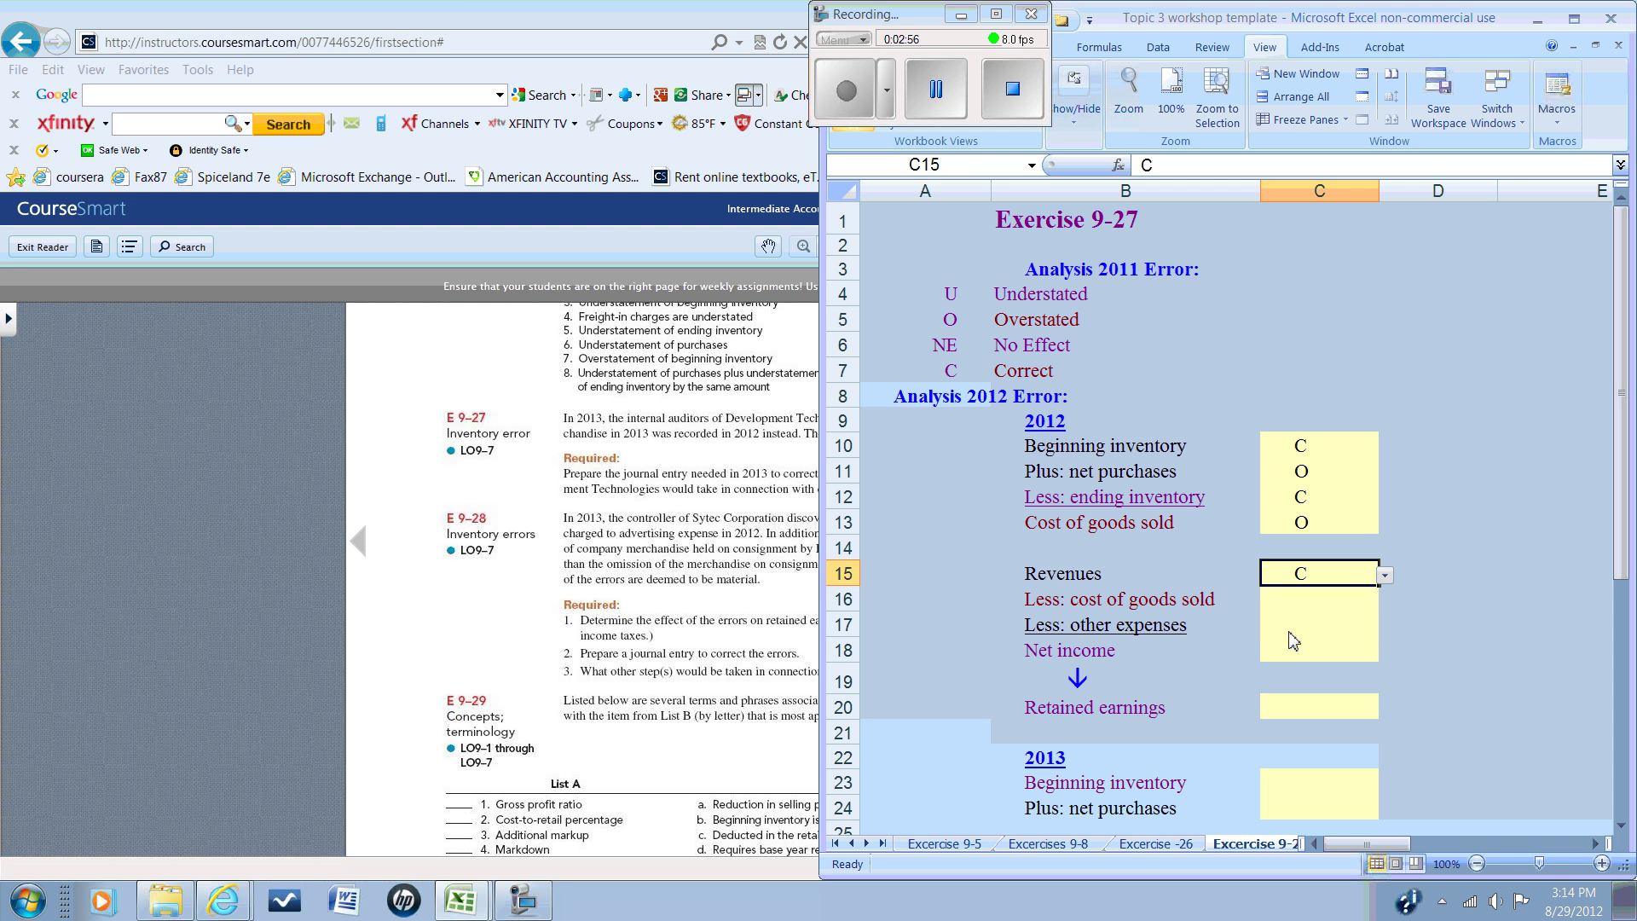
left_click(1321, 598)
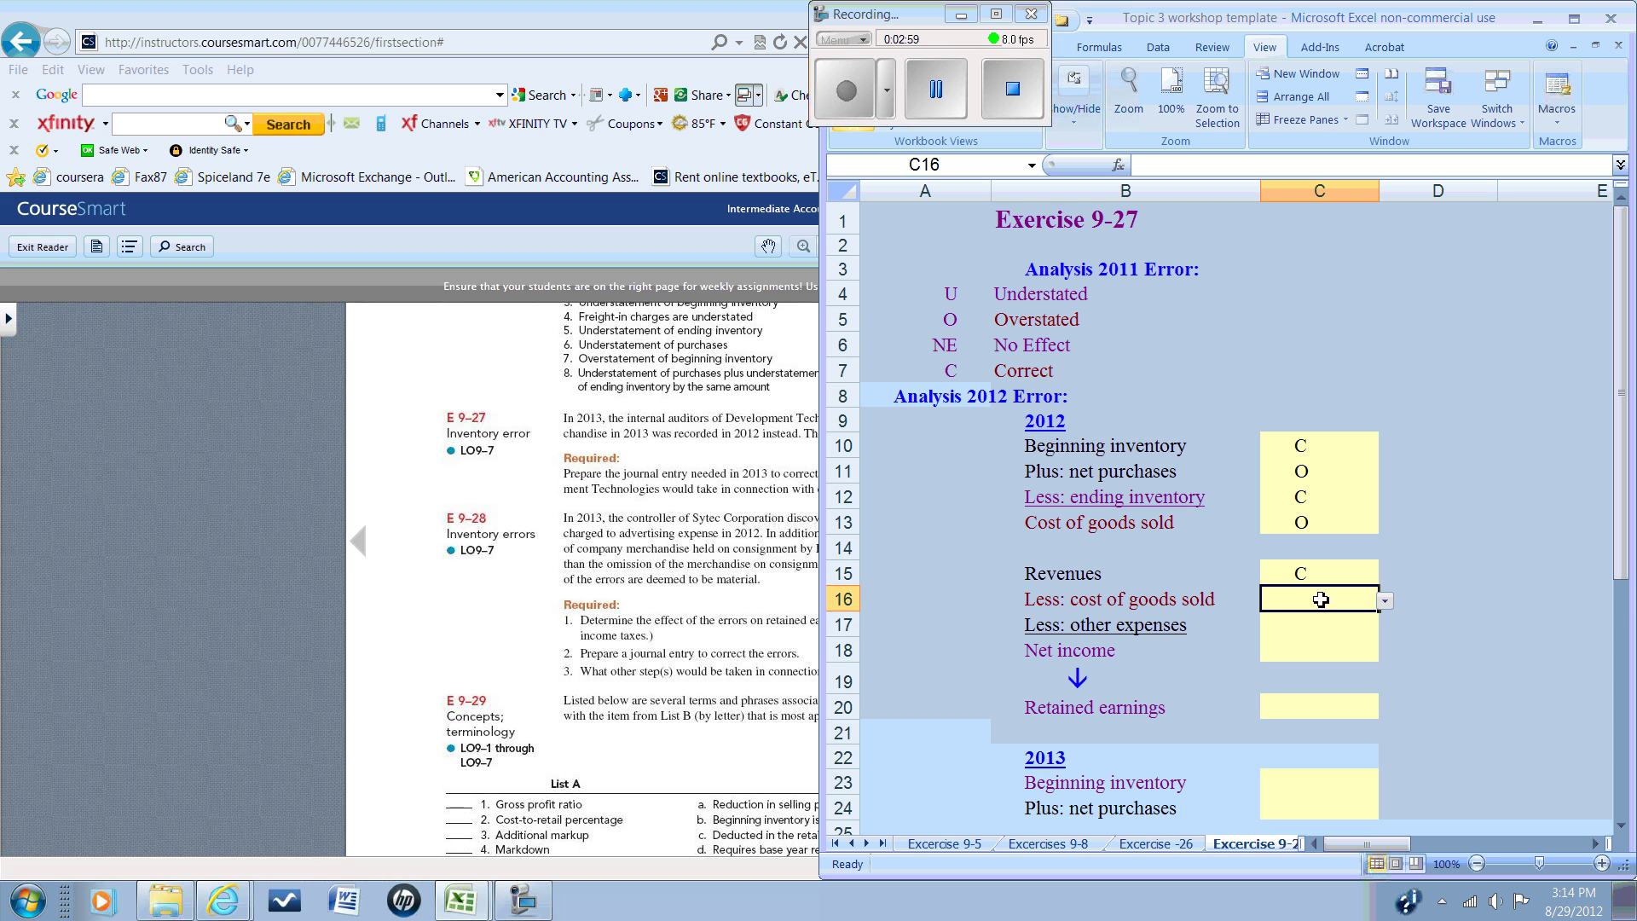
left_click(1385, 602)
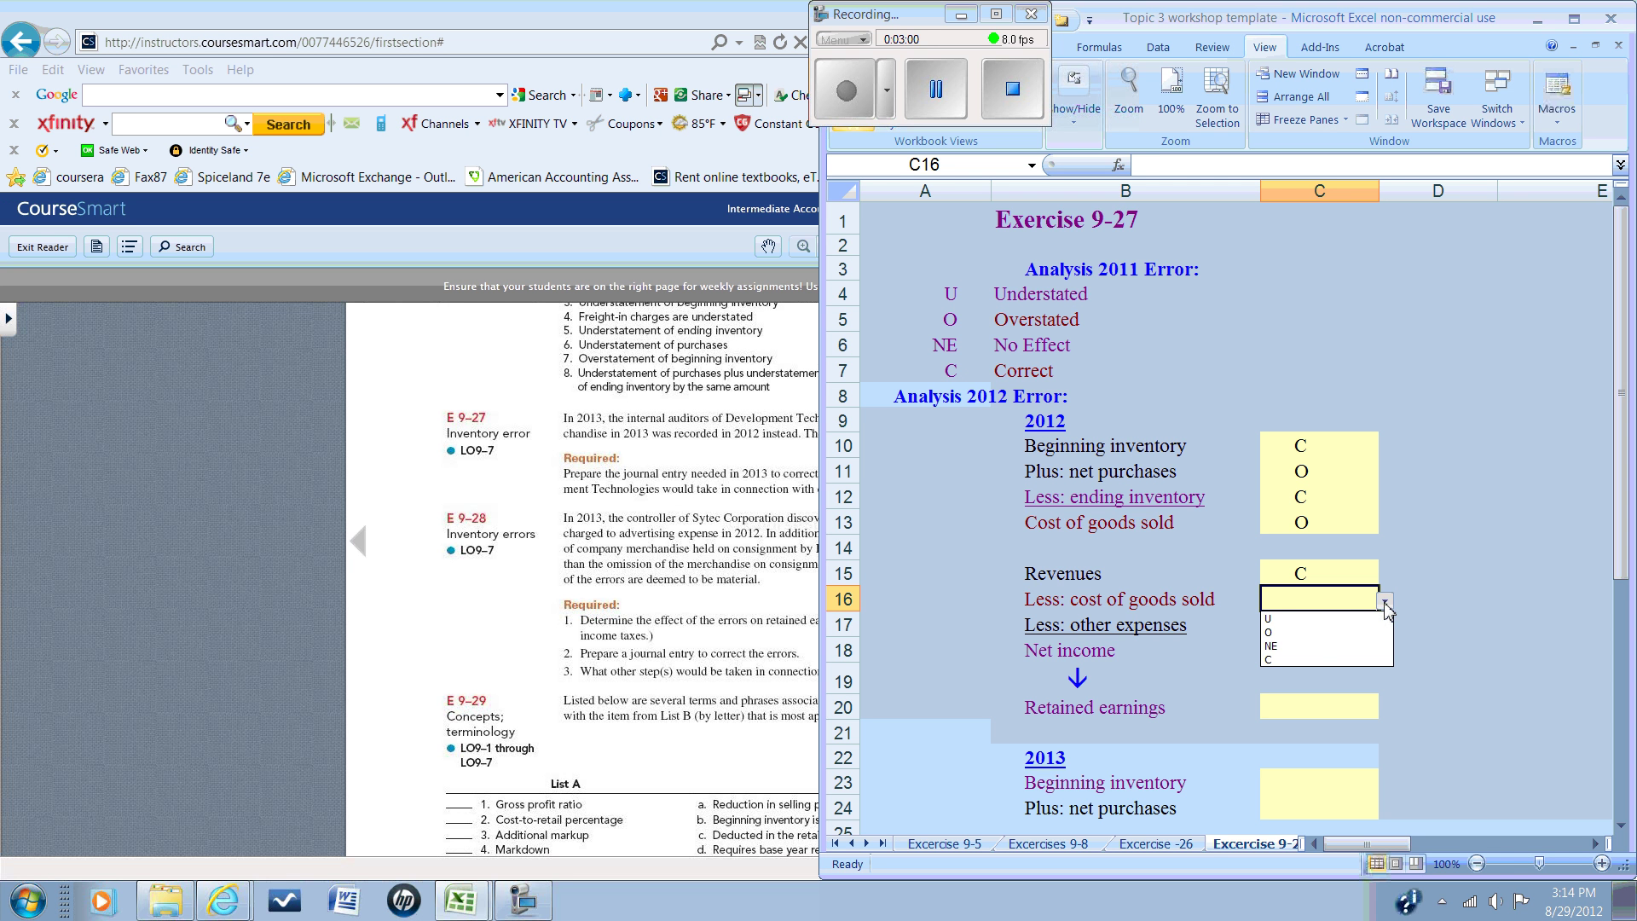
left_click(1327, 634)
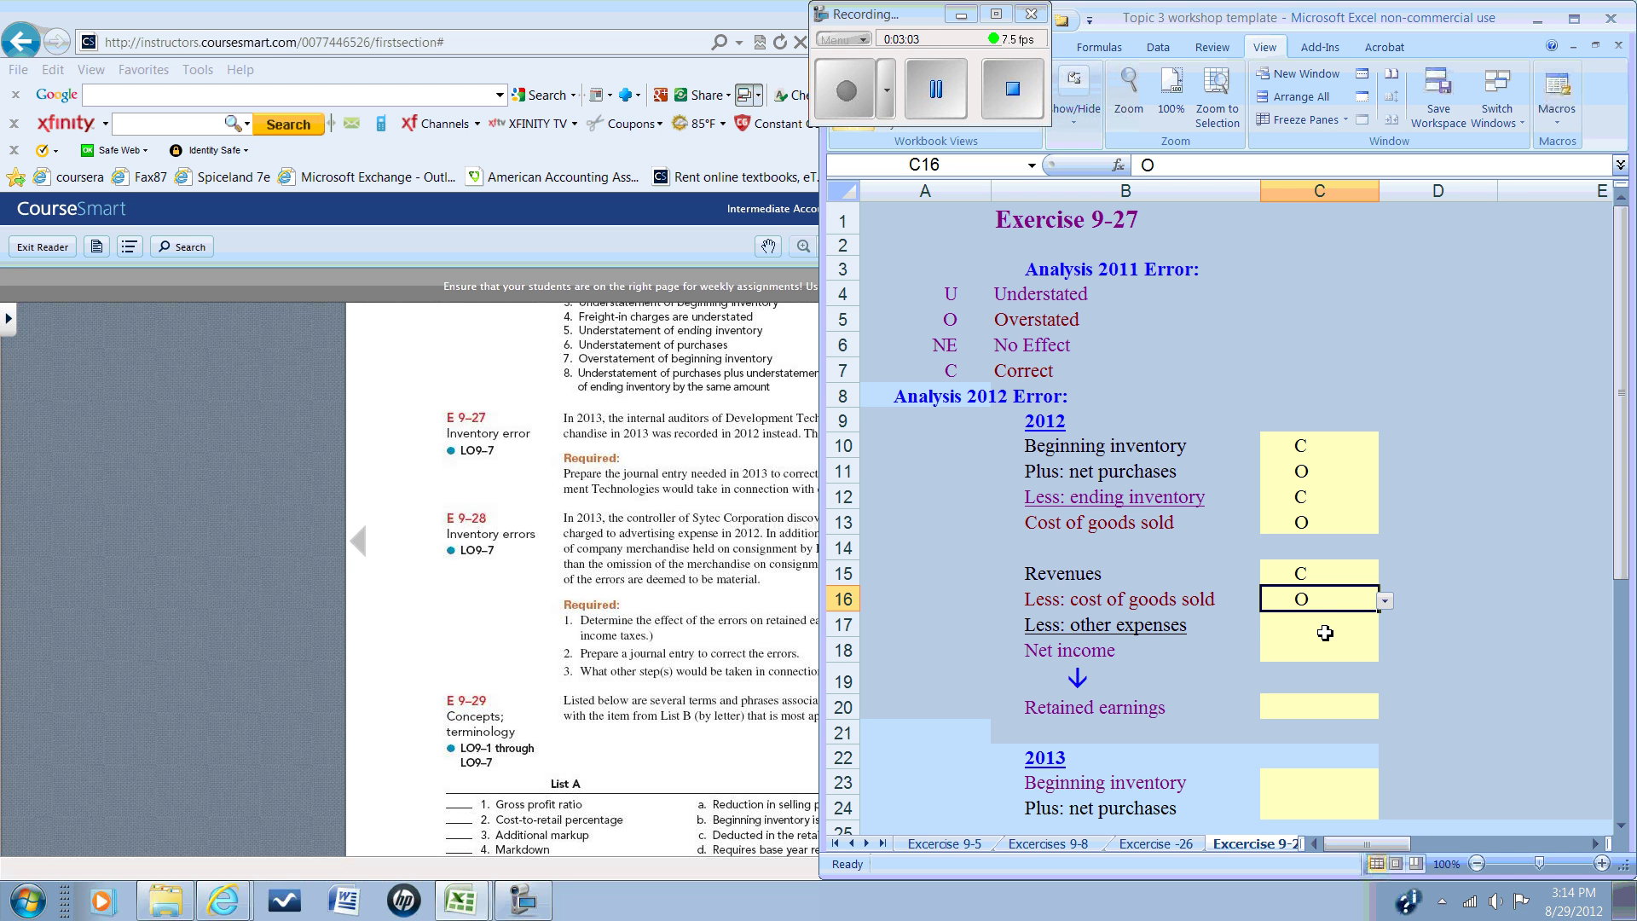
Mark other expenses C, net income U and retained earnings U for 2012.
left_click(1325, 633)
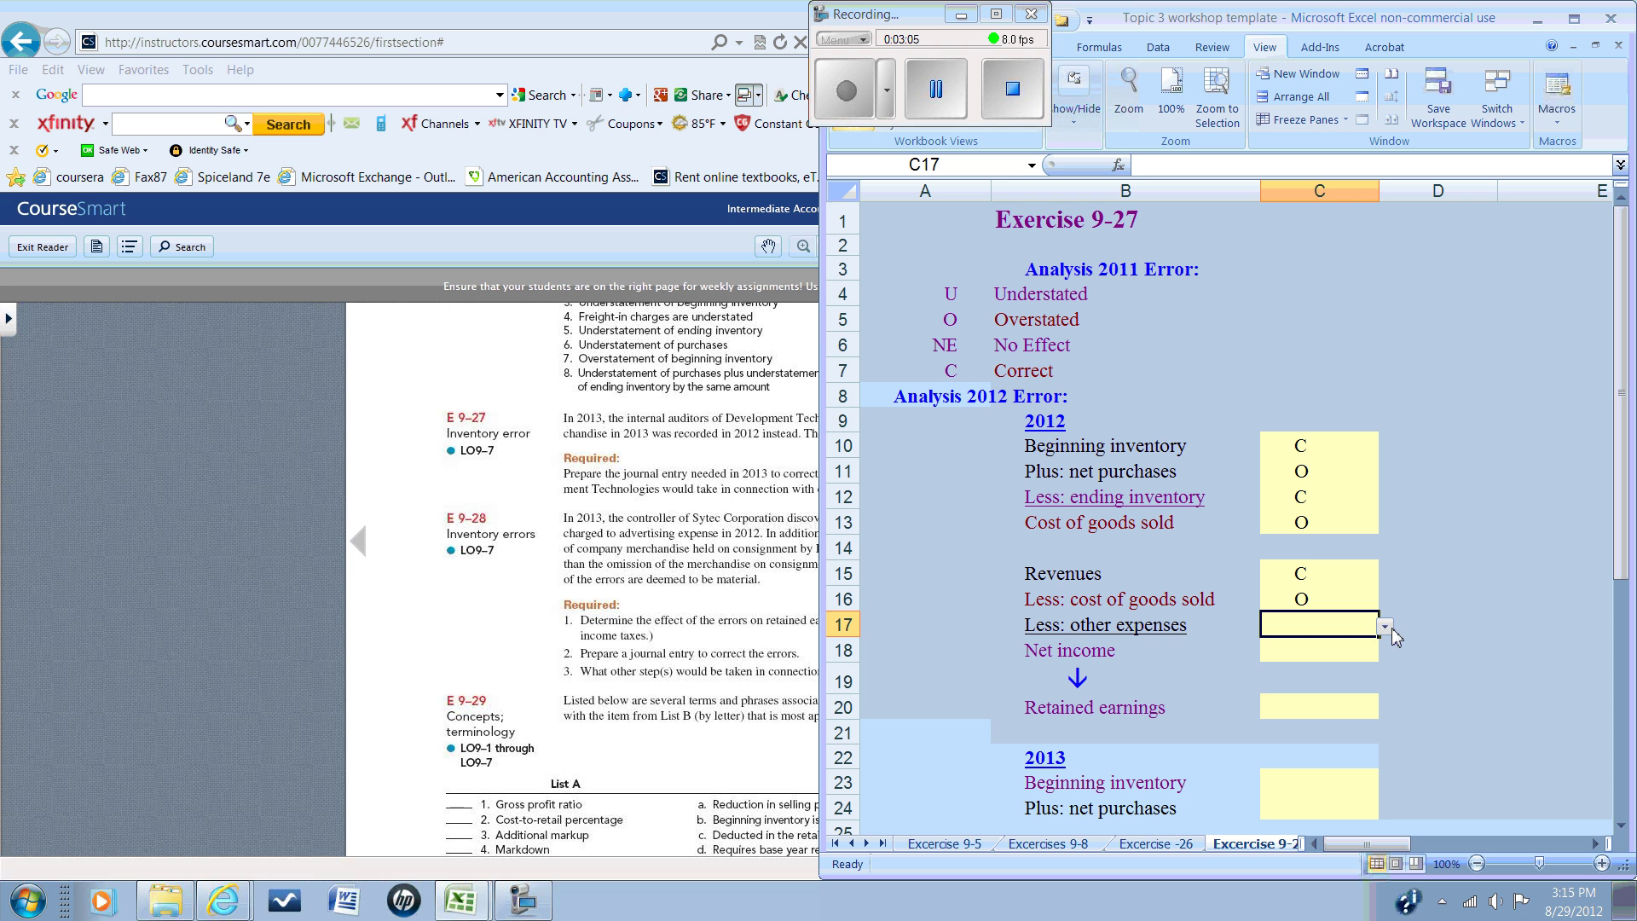
left_click(1390, 631)
left_click(1288, 685)
left_click(1301, 660)
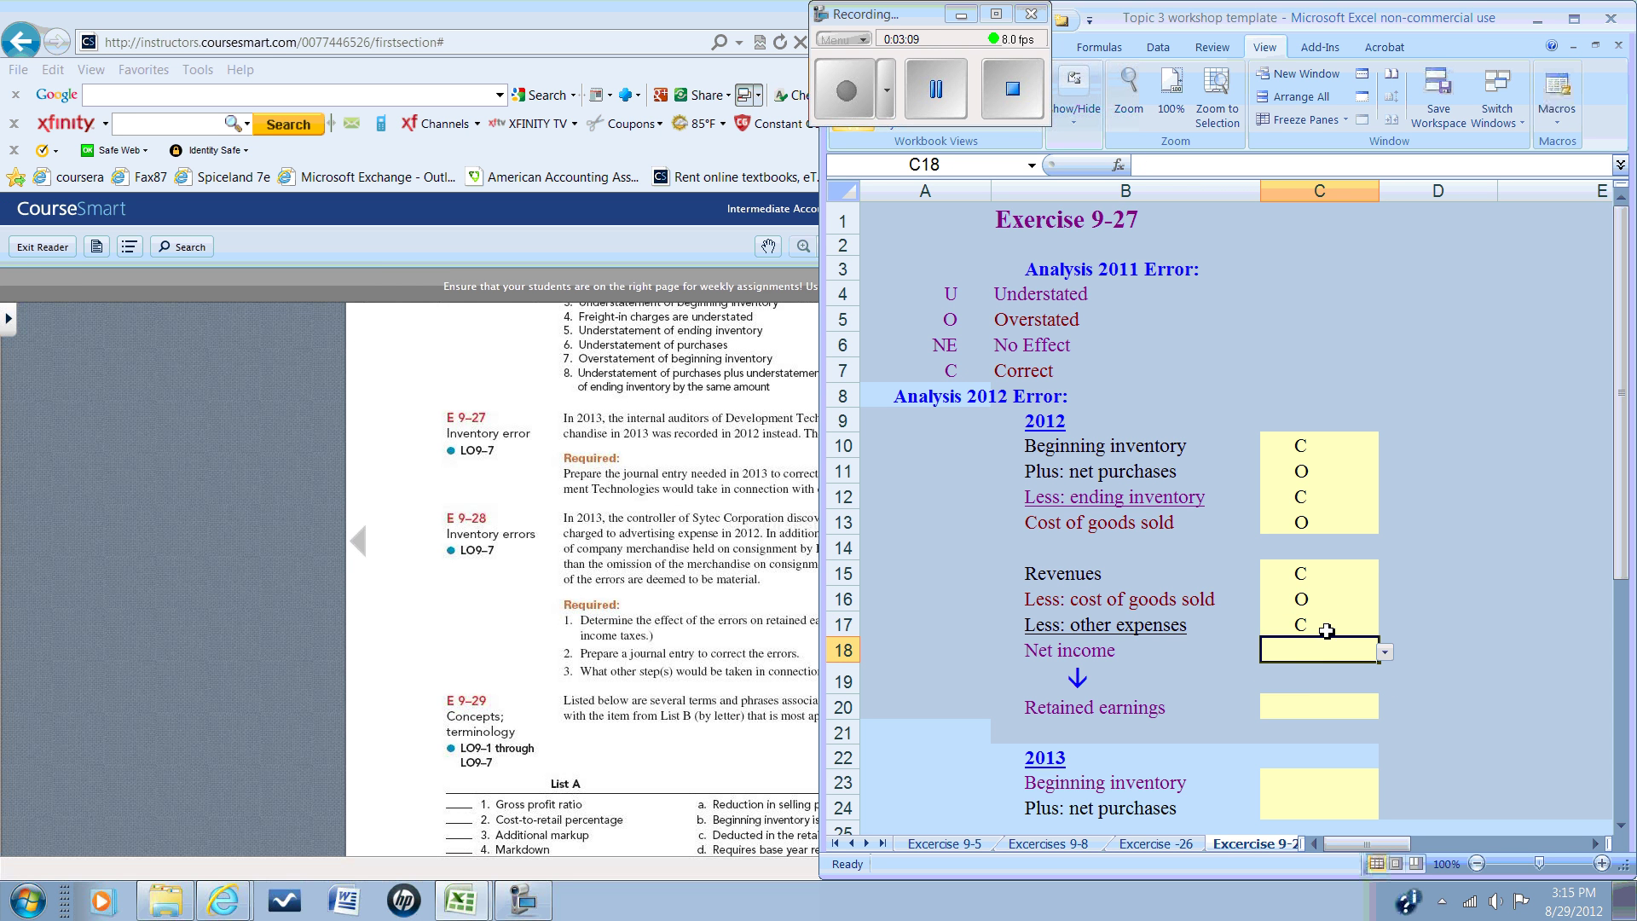
left_click(1385, 653)
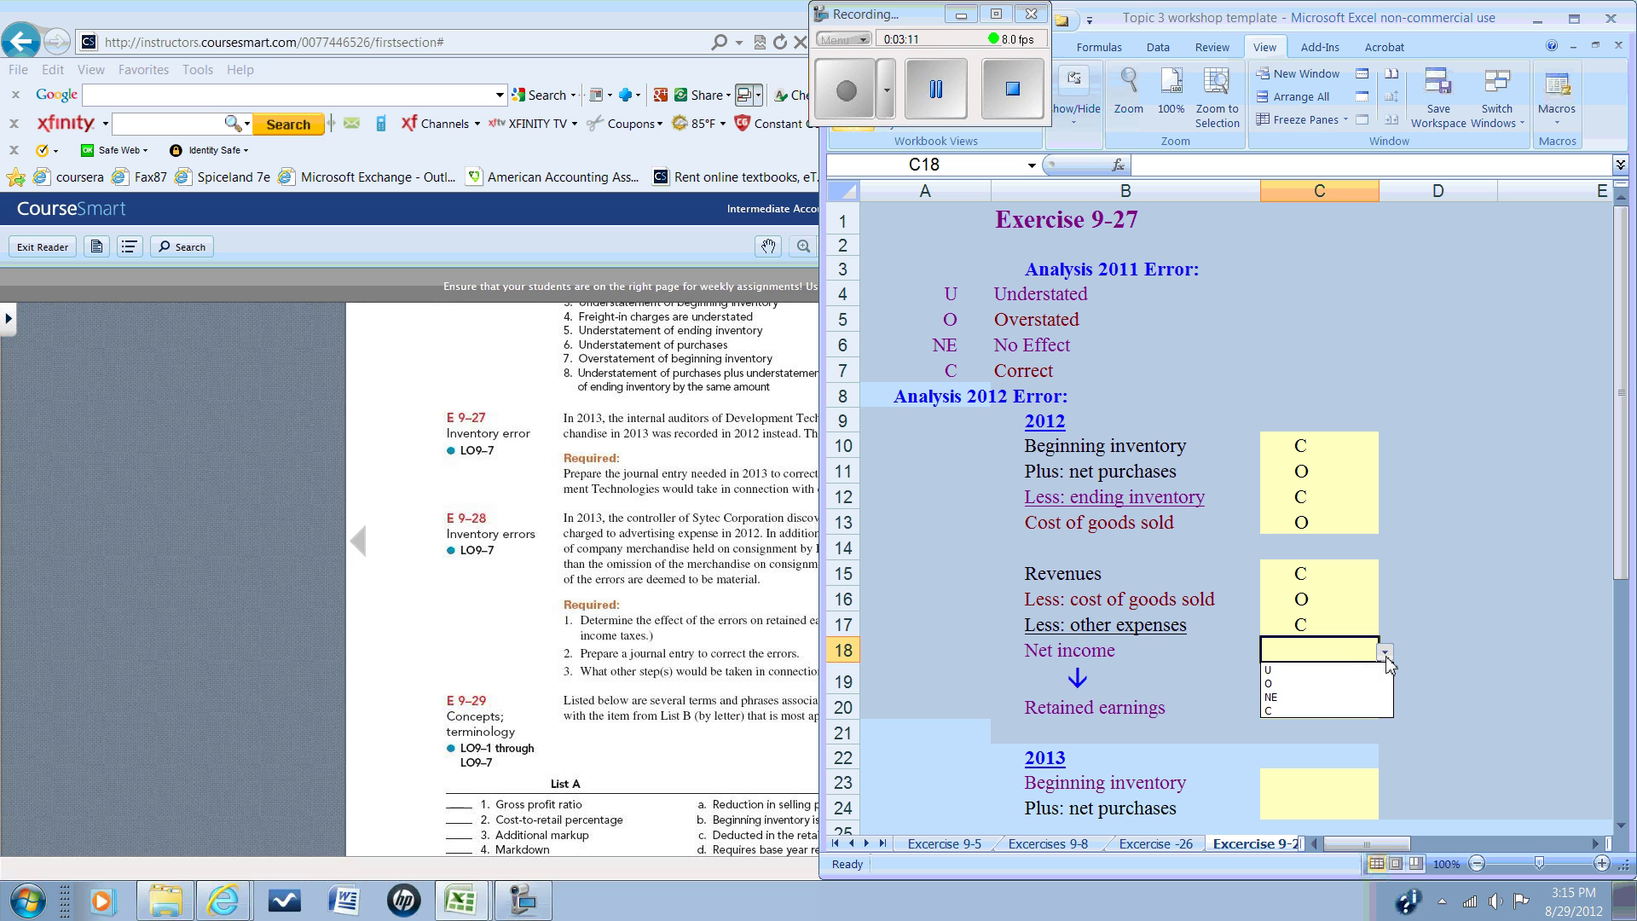
left_click(1335, 670)
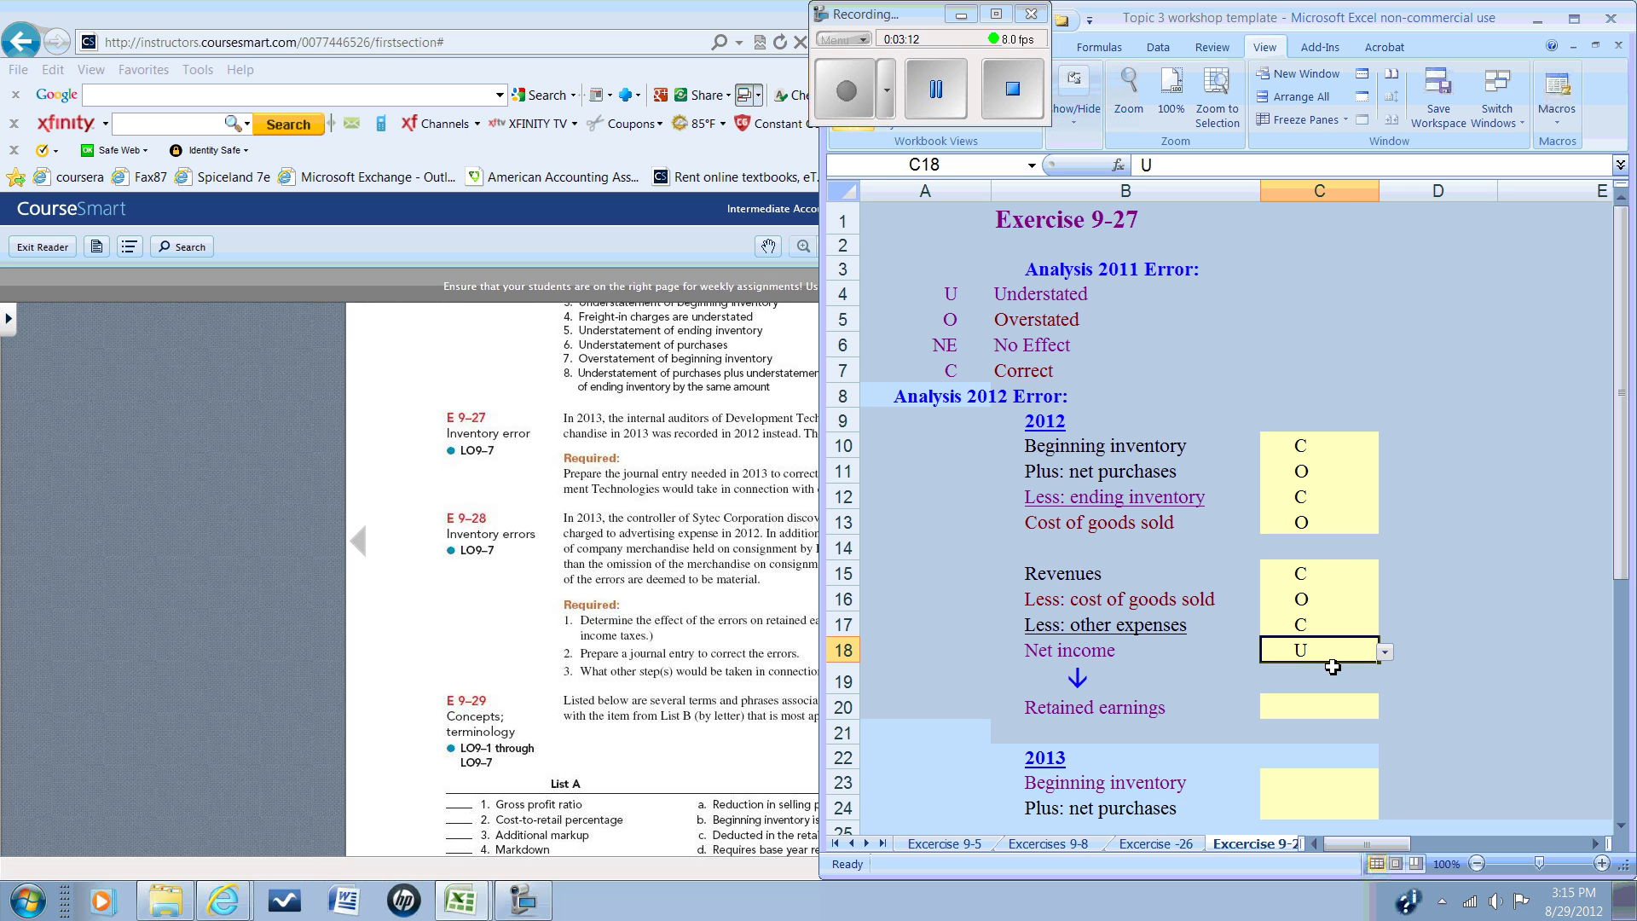
left_click(1350, 715)
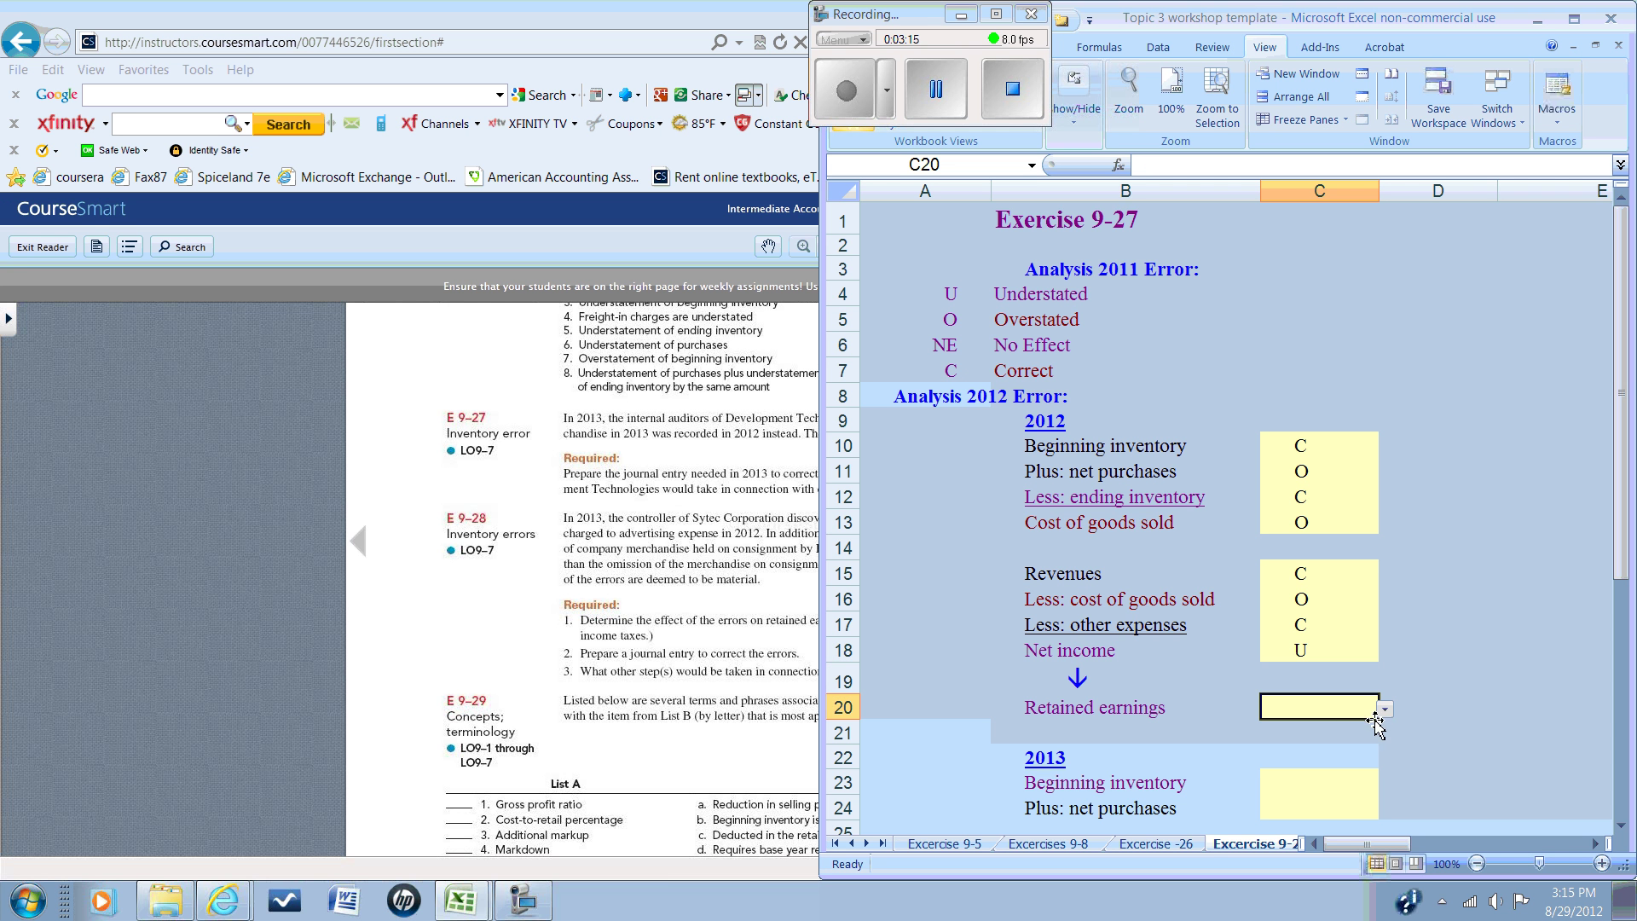
left_click(1385, 711)
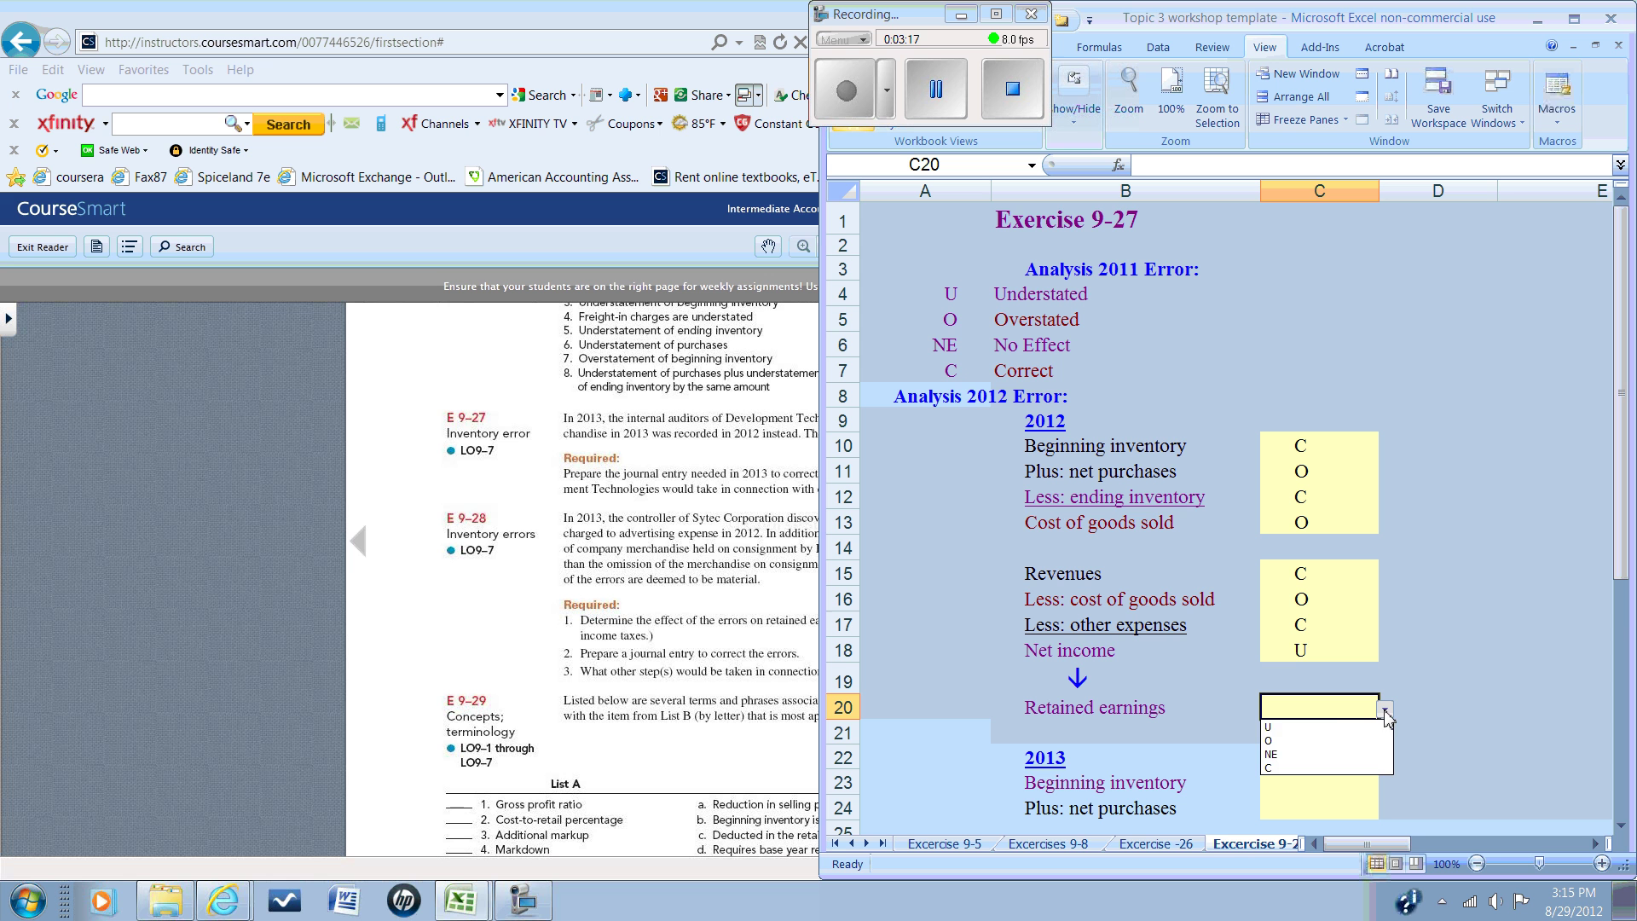
left_click(1327, 727)
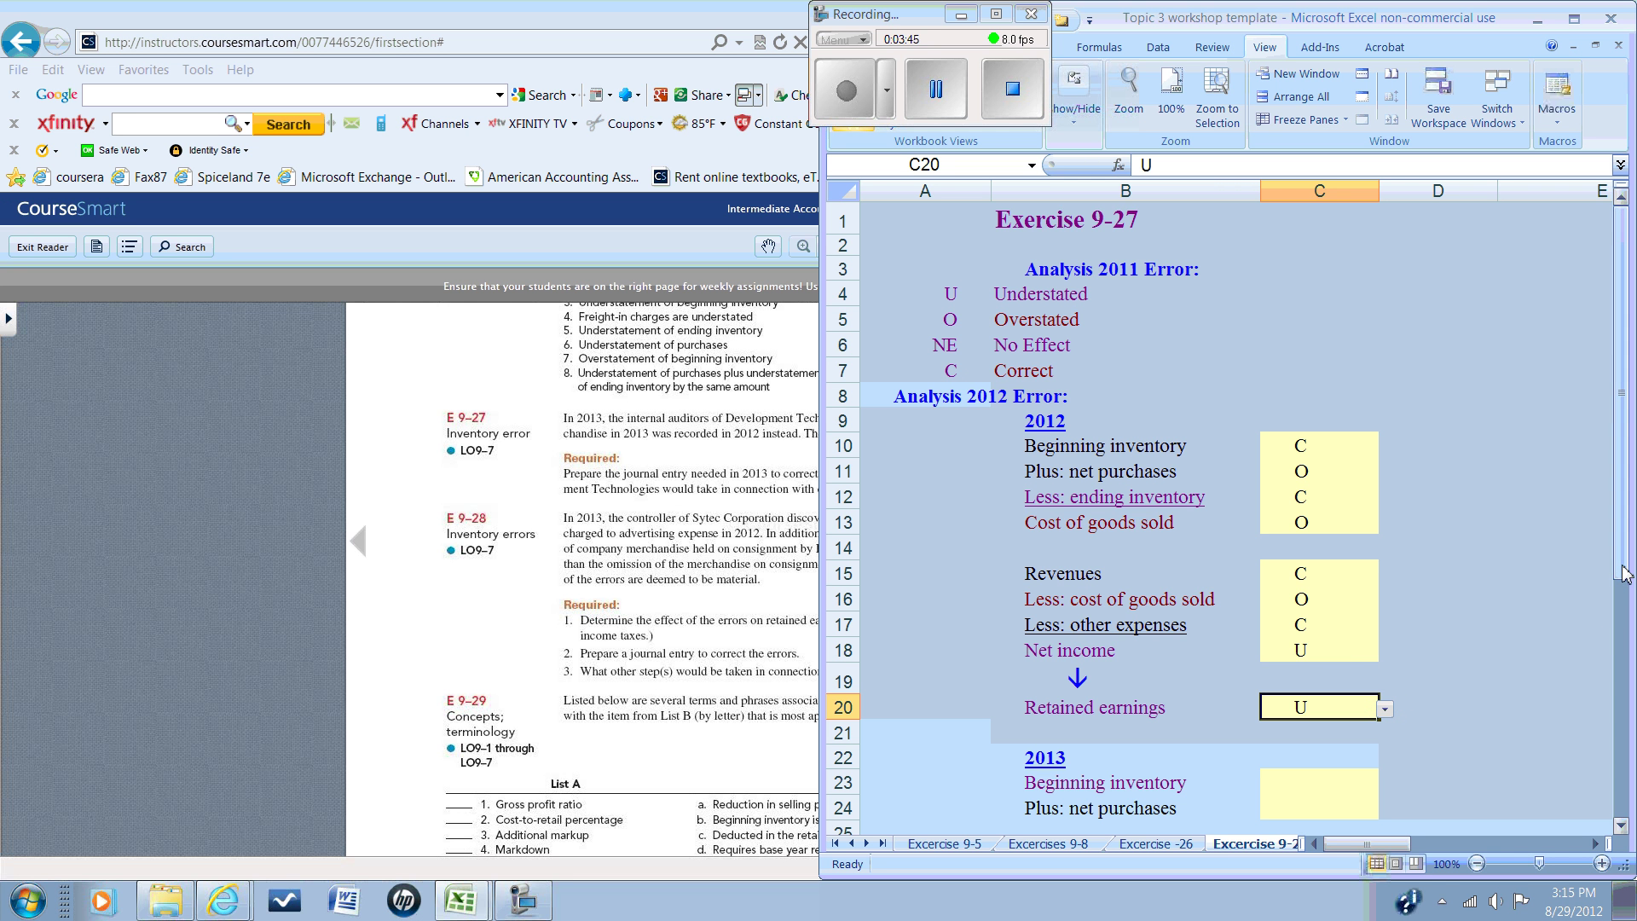
Review the finished 2012 coding, with Retained earnings marked Understated (U).
left_click_drag(1624, 574, 1625, 573)
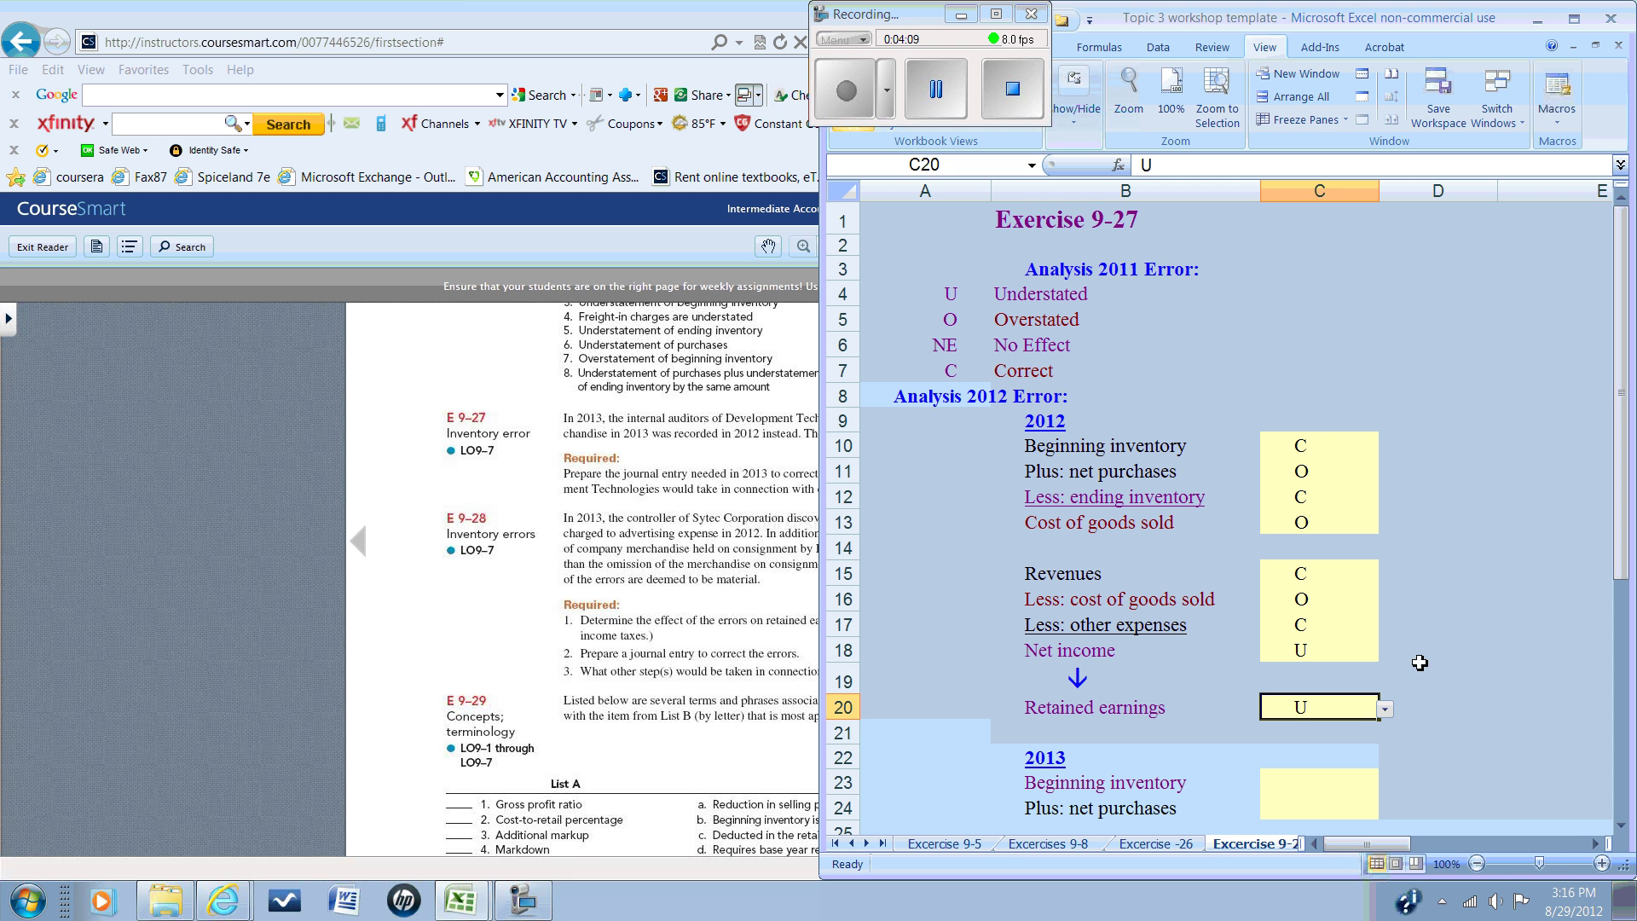
Mark 2013 beginning inventory C (Correct) and net purchases U (Understated).
left_click(1322, 781)
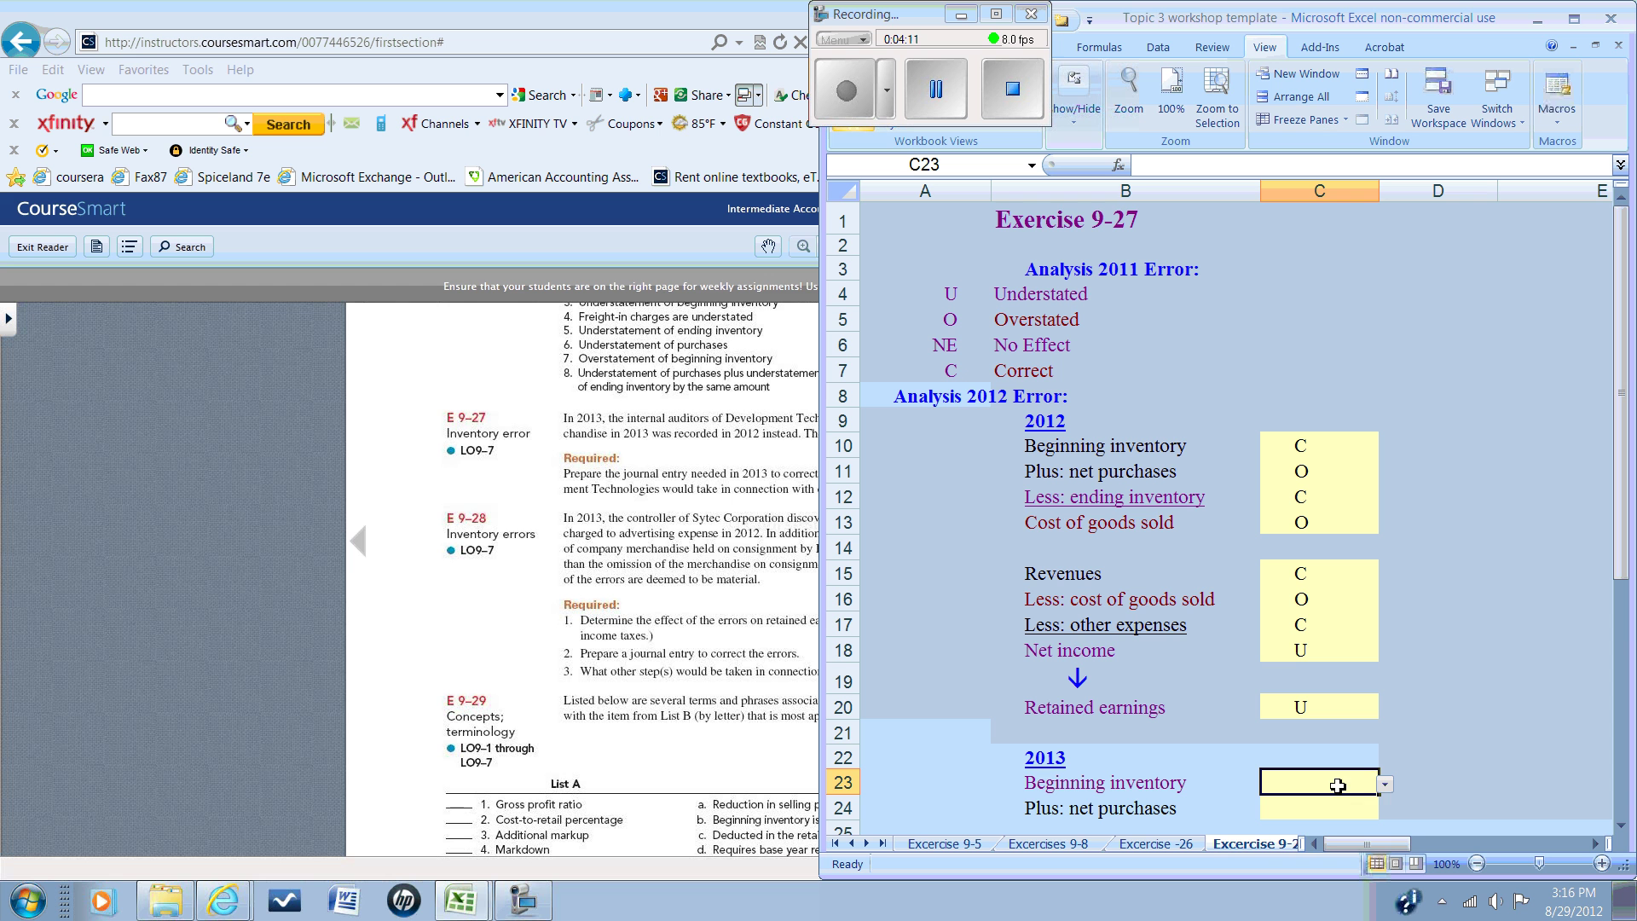
left_click(1385, 790)
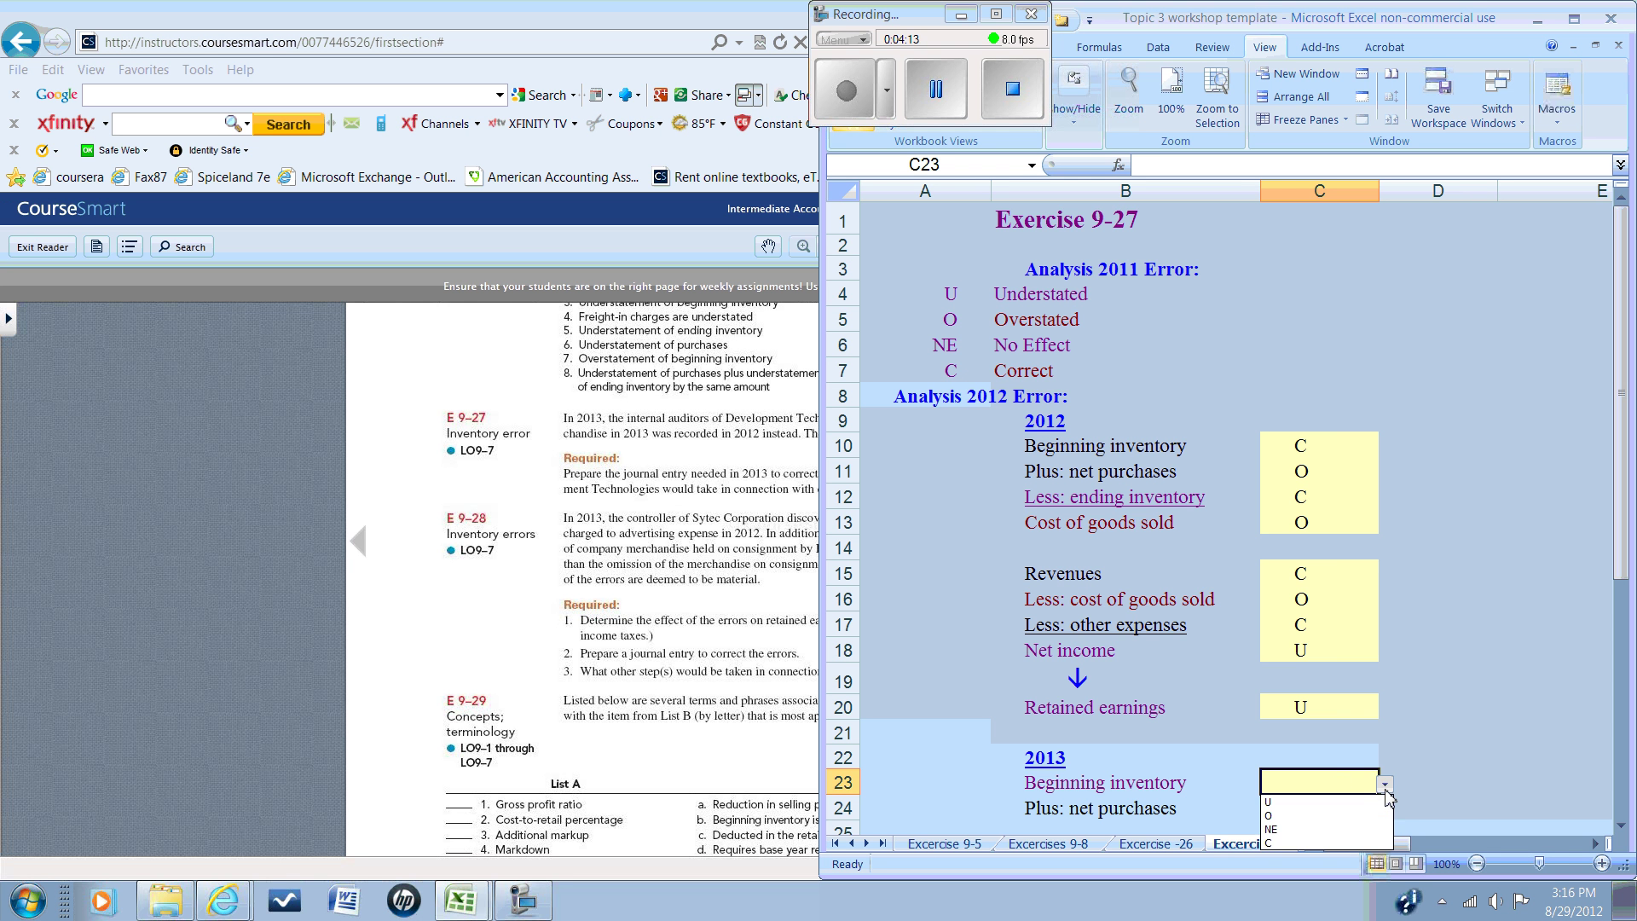
left_click(1287, 842)
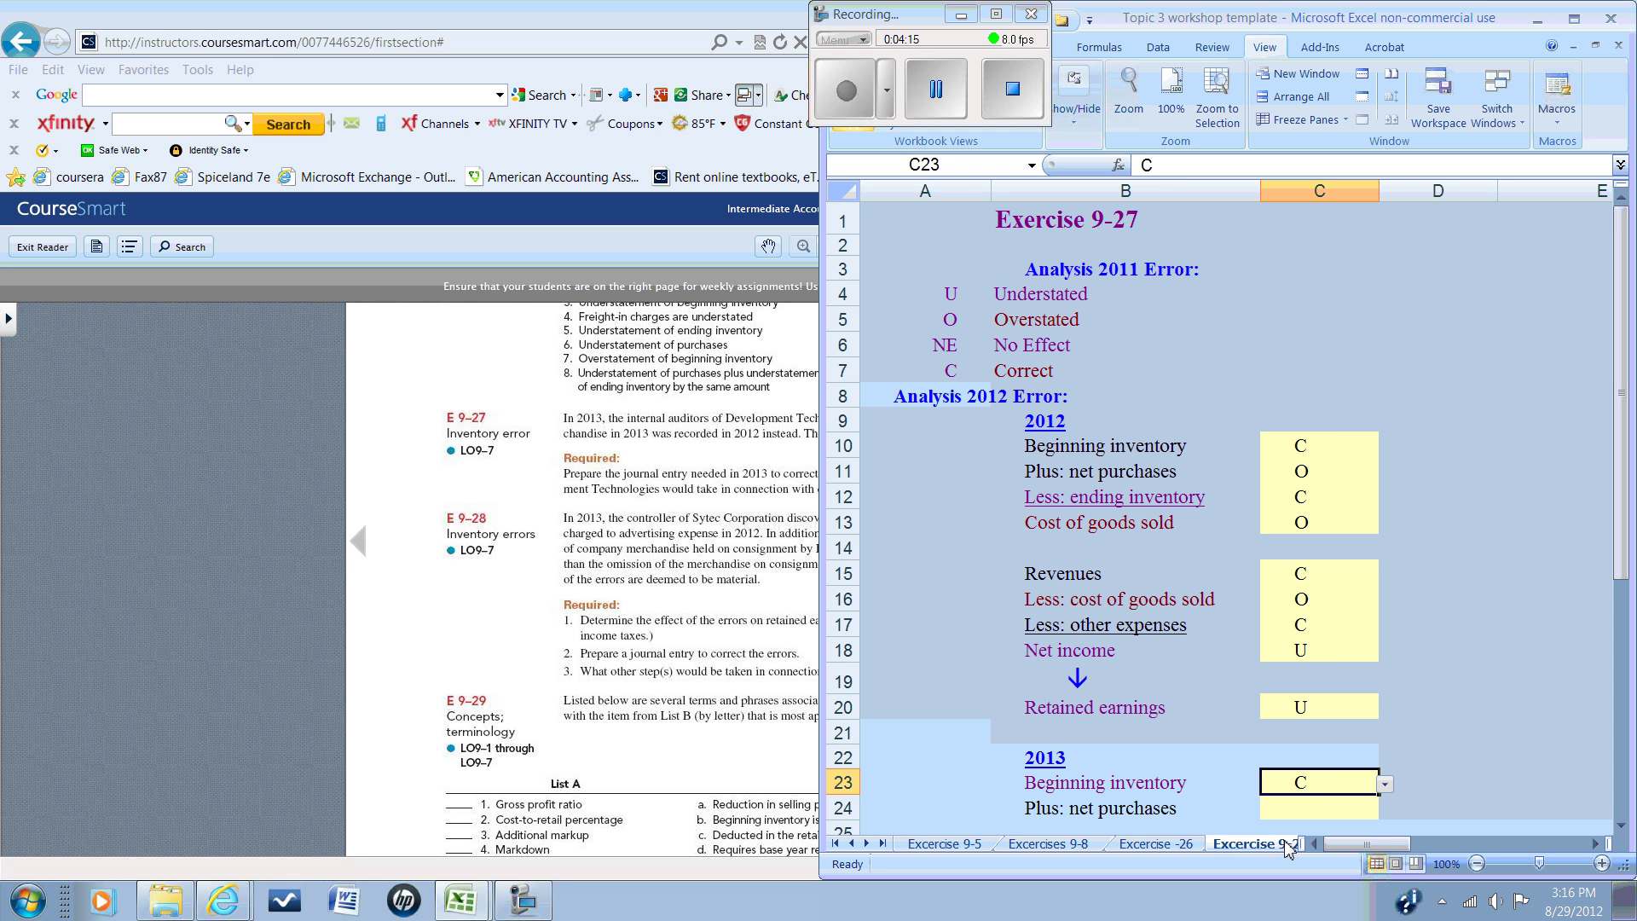
left_click(1315, 811)
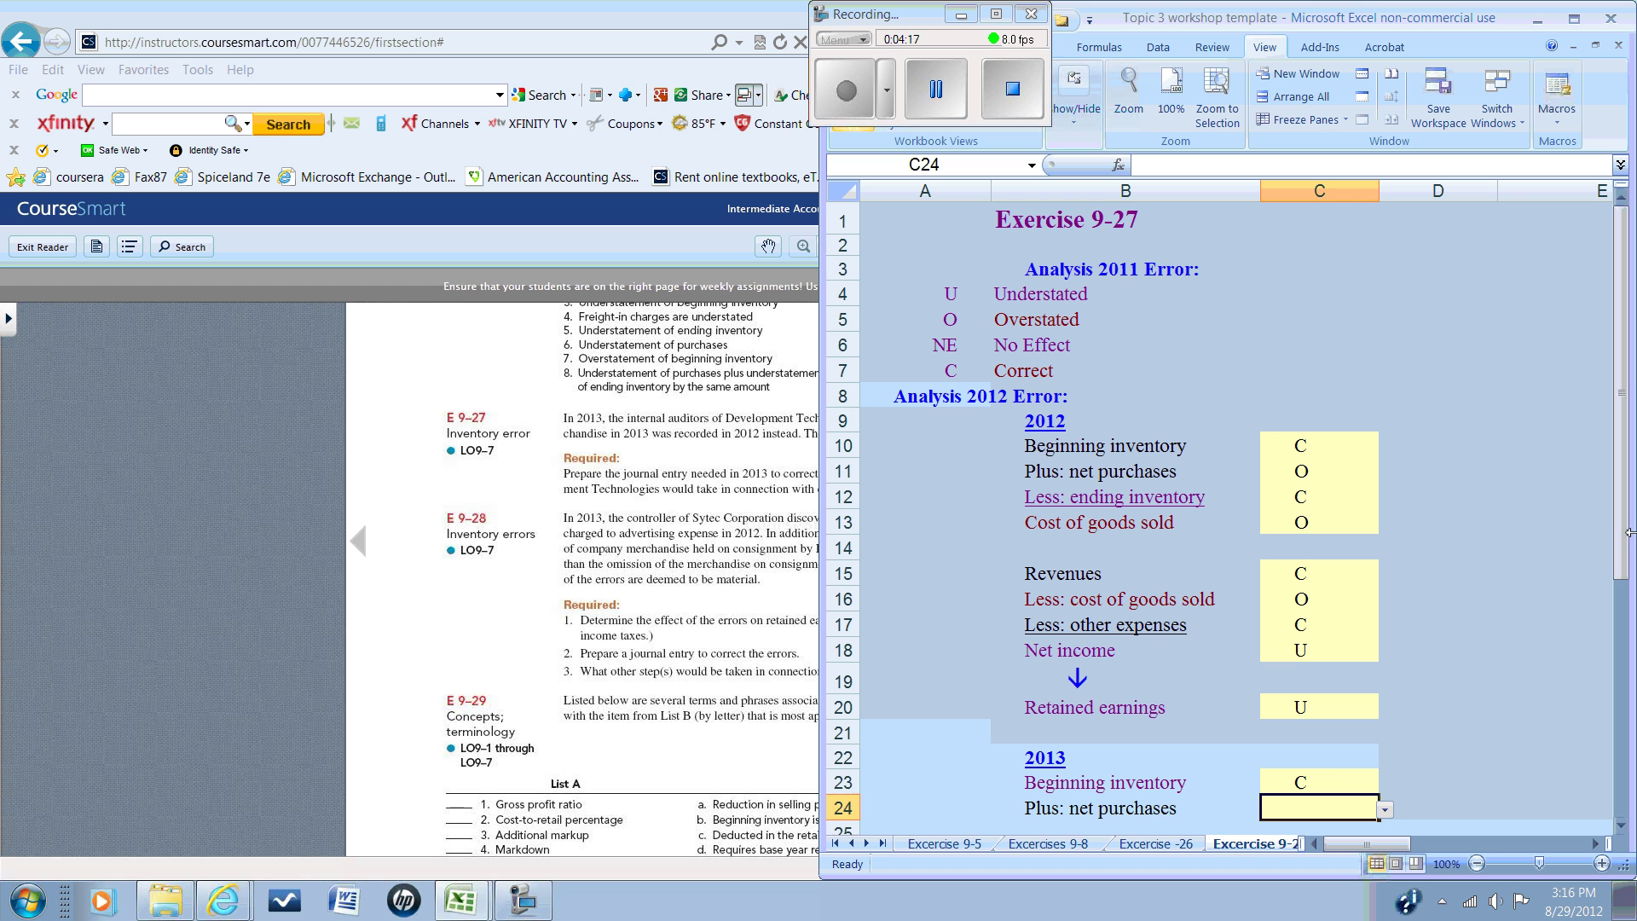
left_click_drag(1629, 532, 1614, 607)
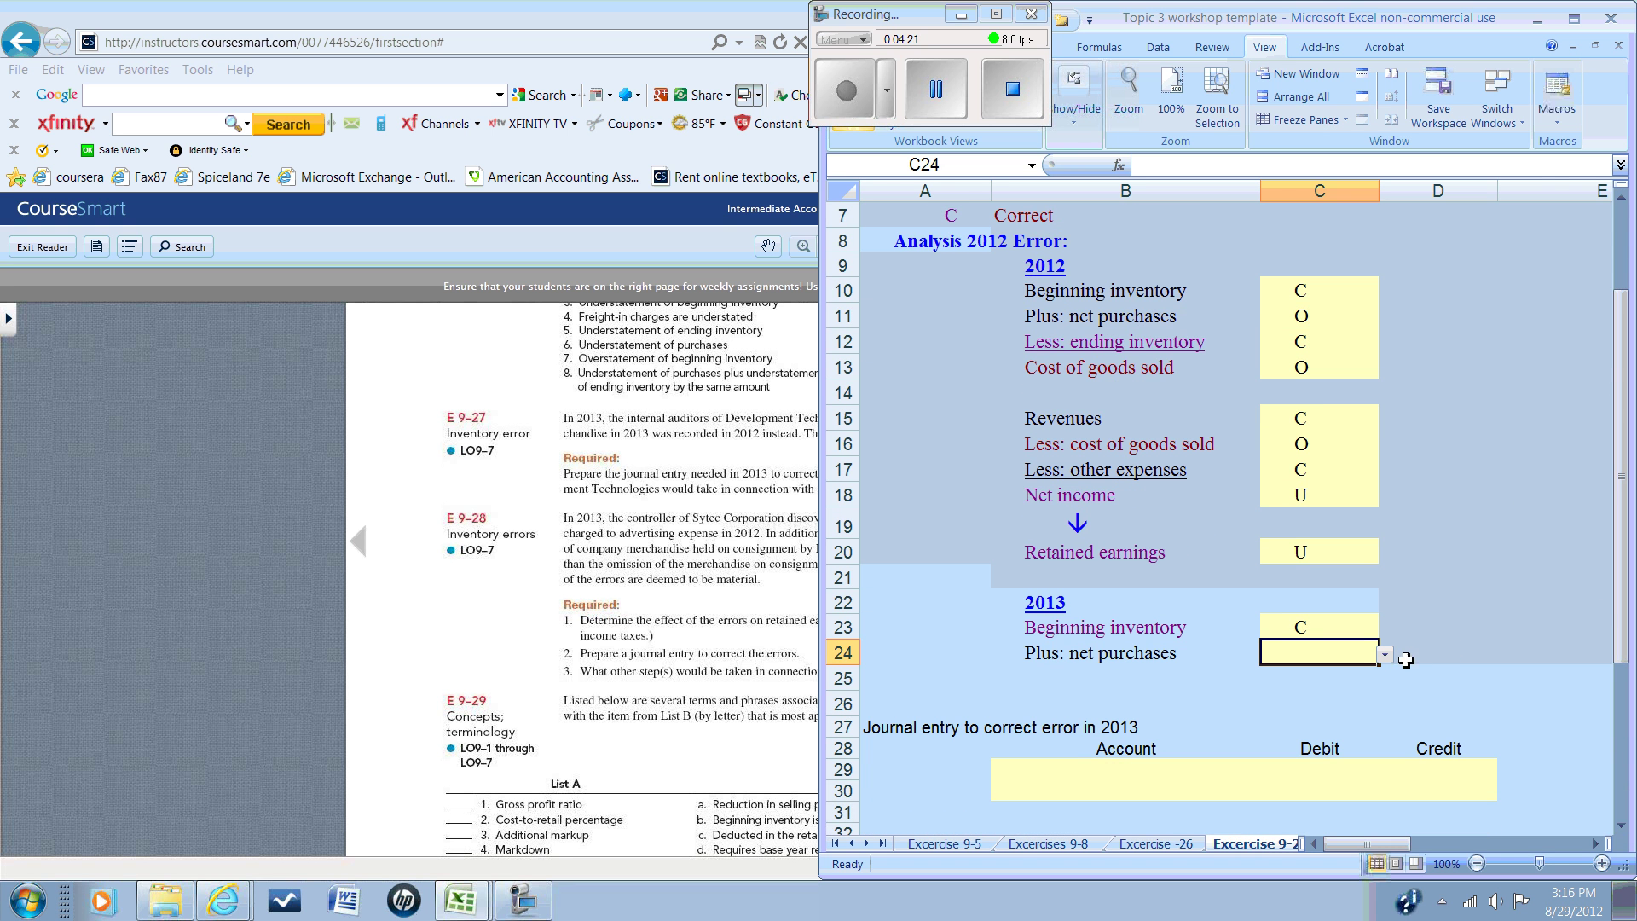
left_click(1385, 655)
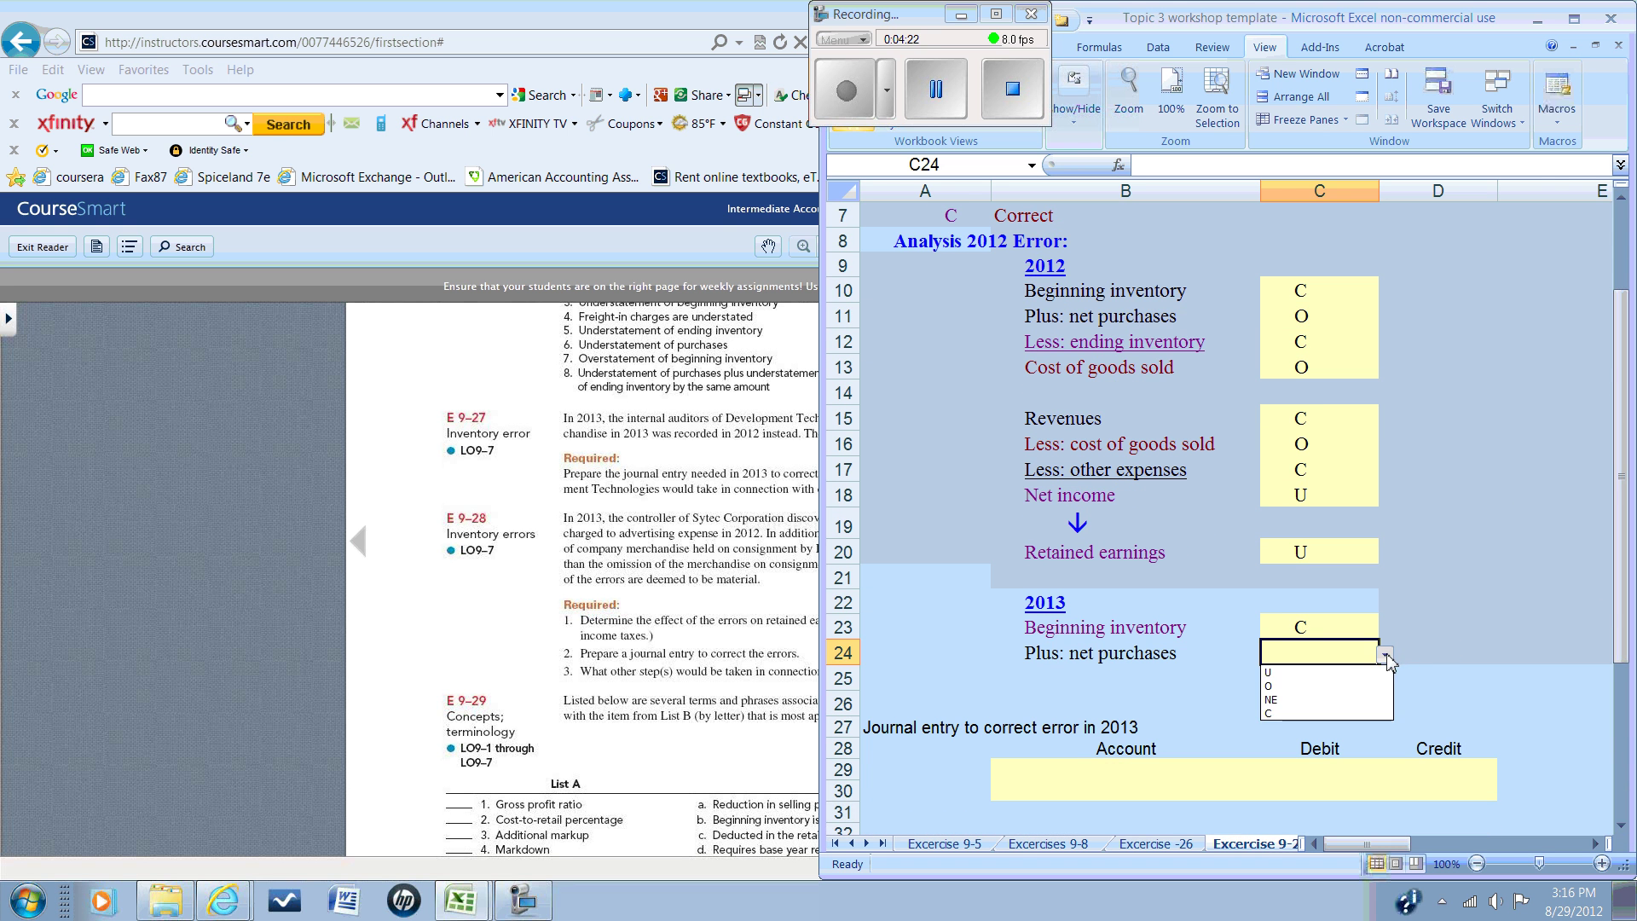
left_click(1326, 673)
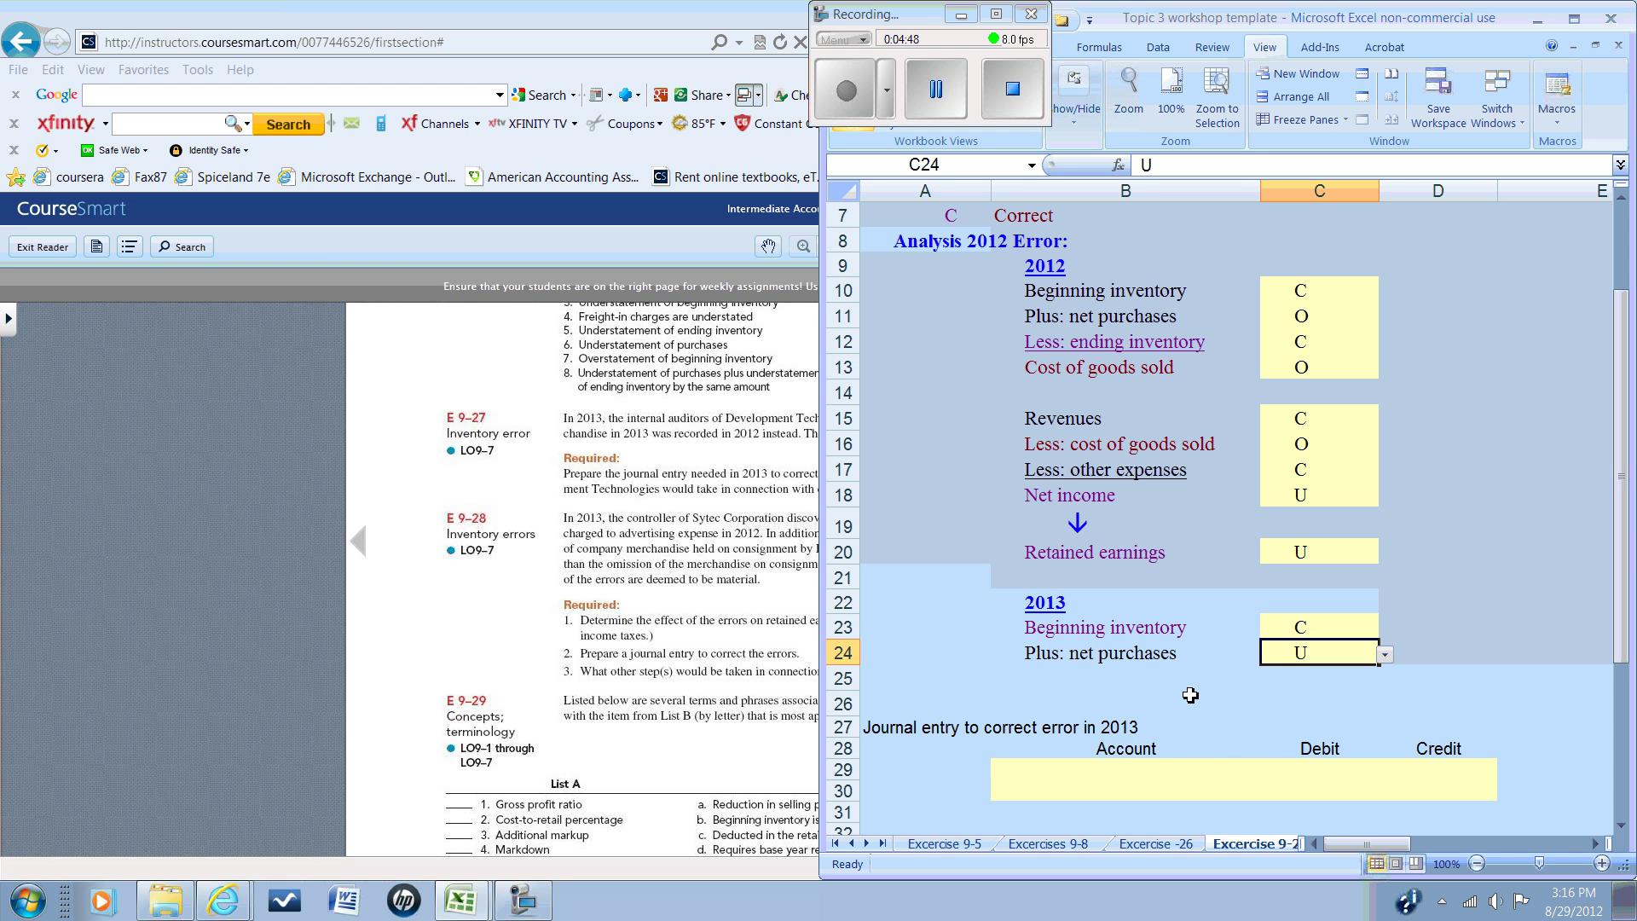
Debit Purchases 4000000 on the first journal entry line.
left_click(1099, 770)
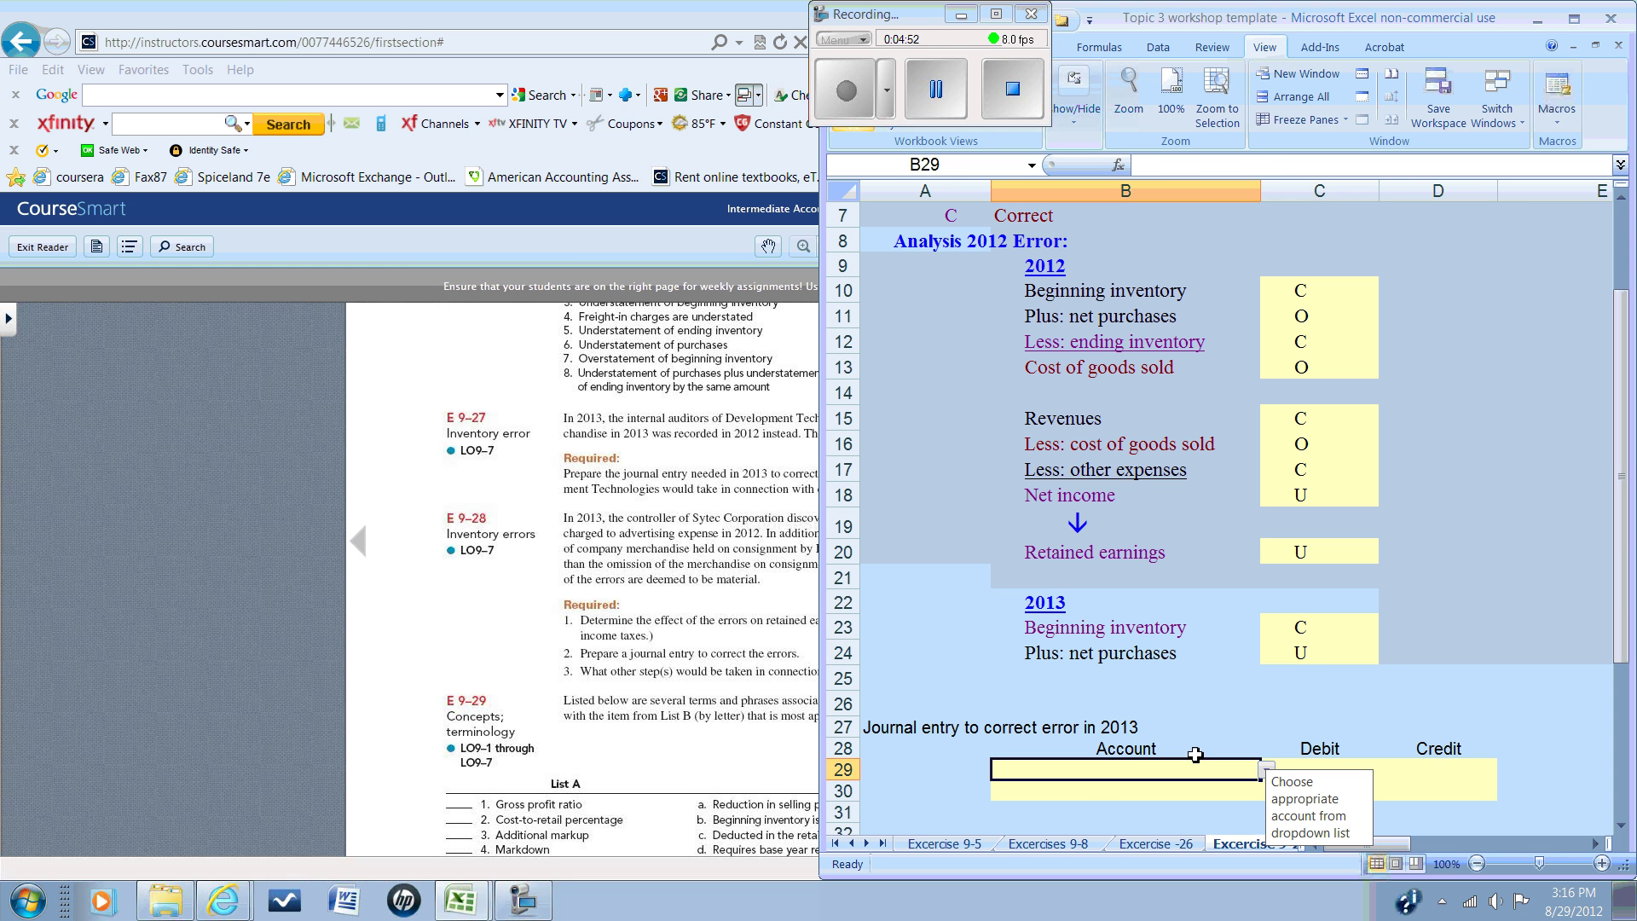
left_click(1267, 770)
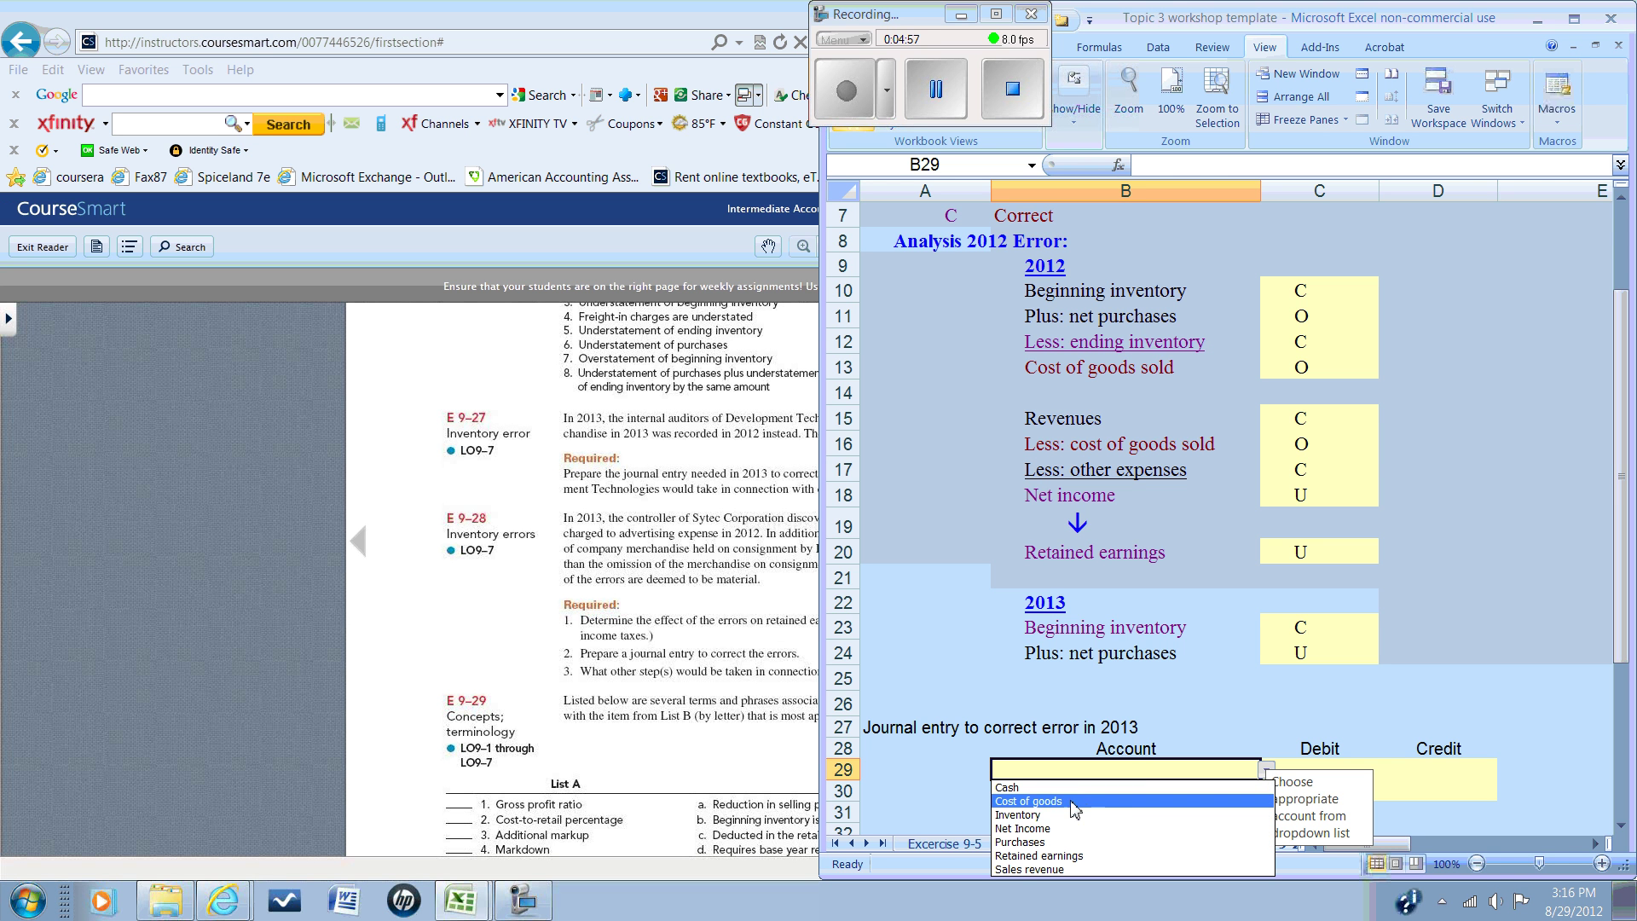
left_click(1040, 843)
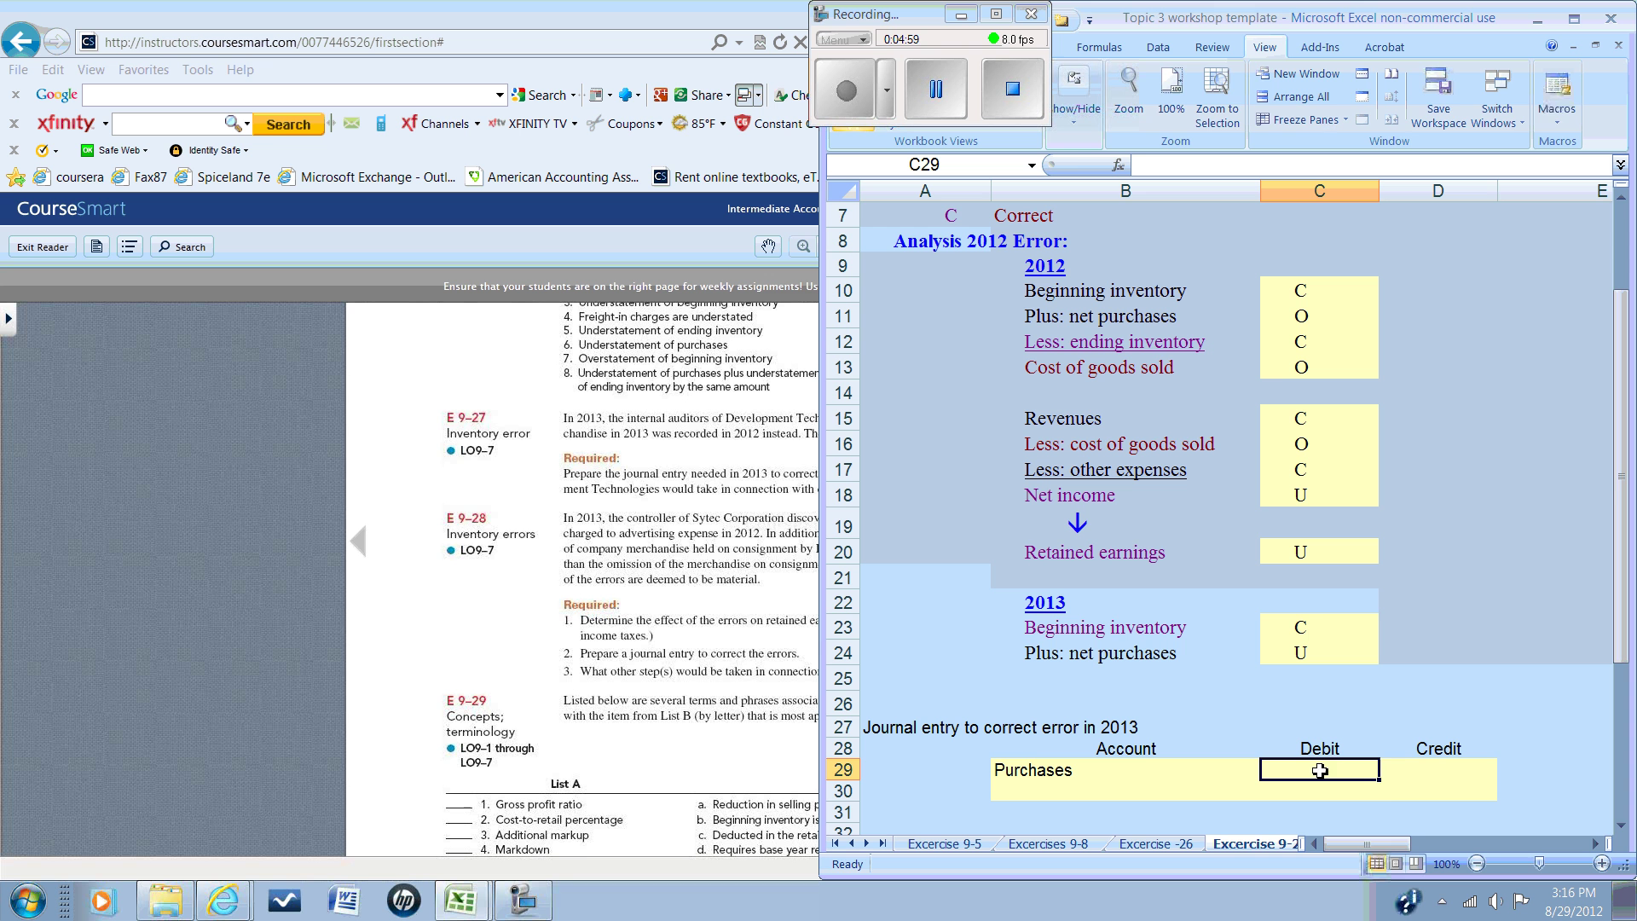
left_click(1296, 767)
type("4000")
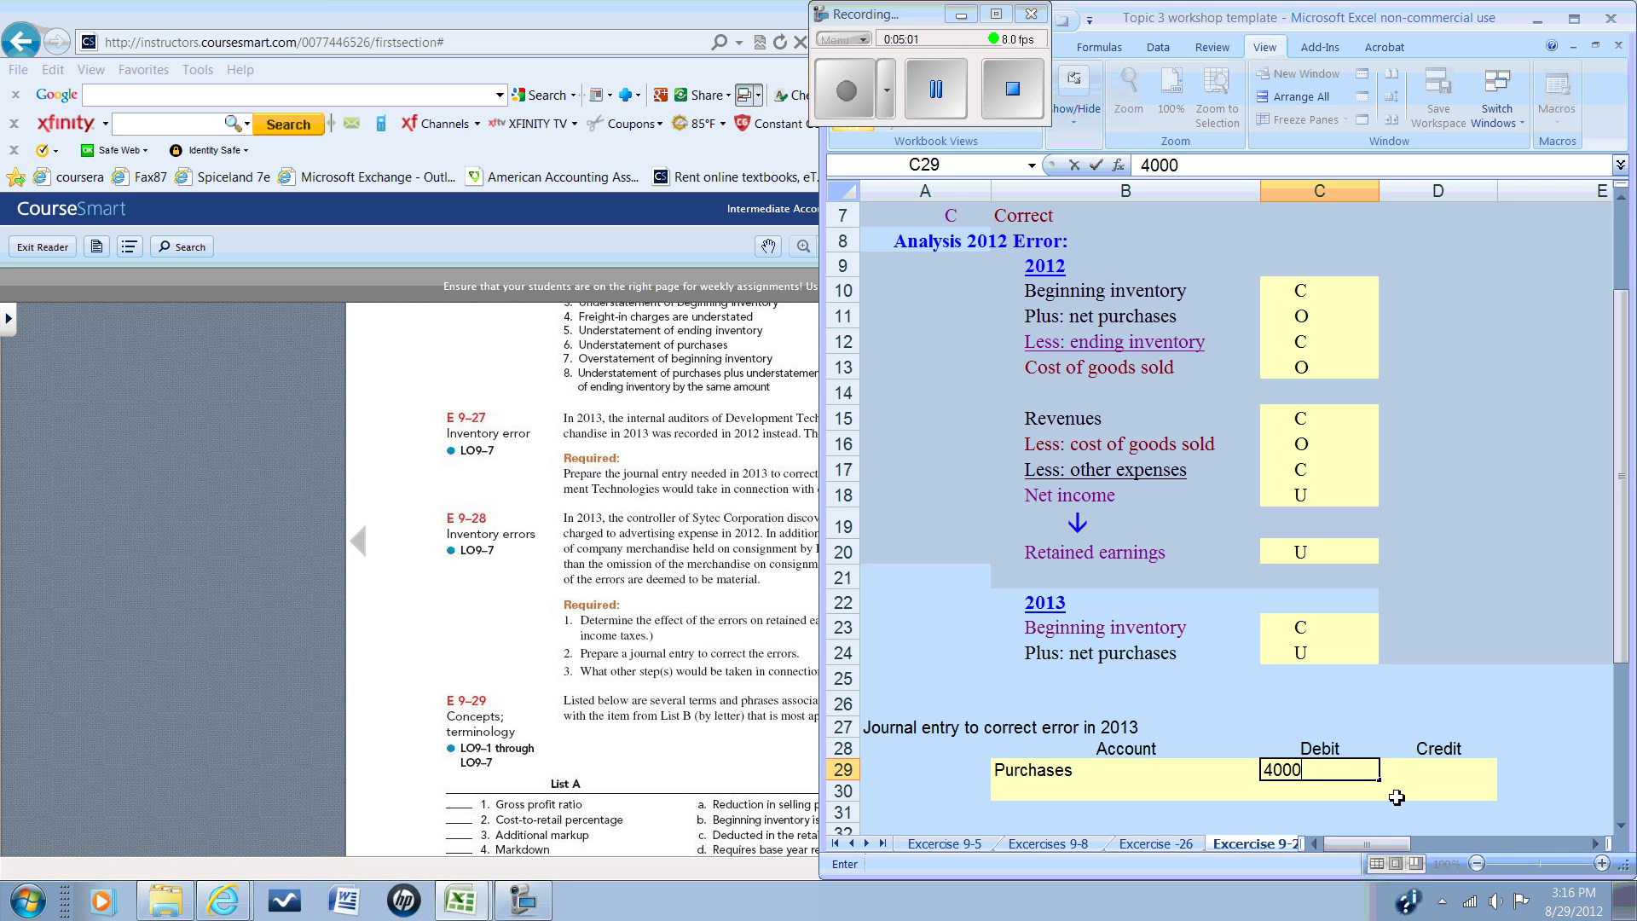
type("000")
key("Return")
key("Left")
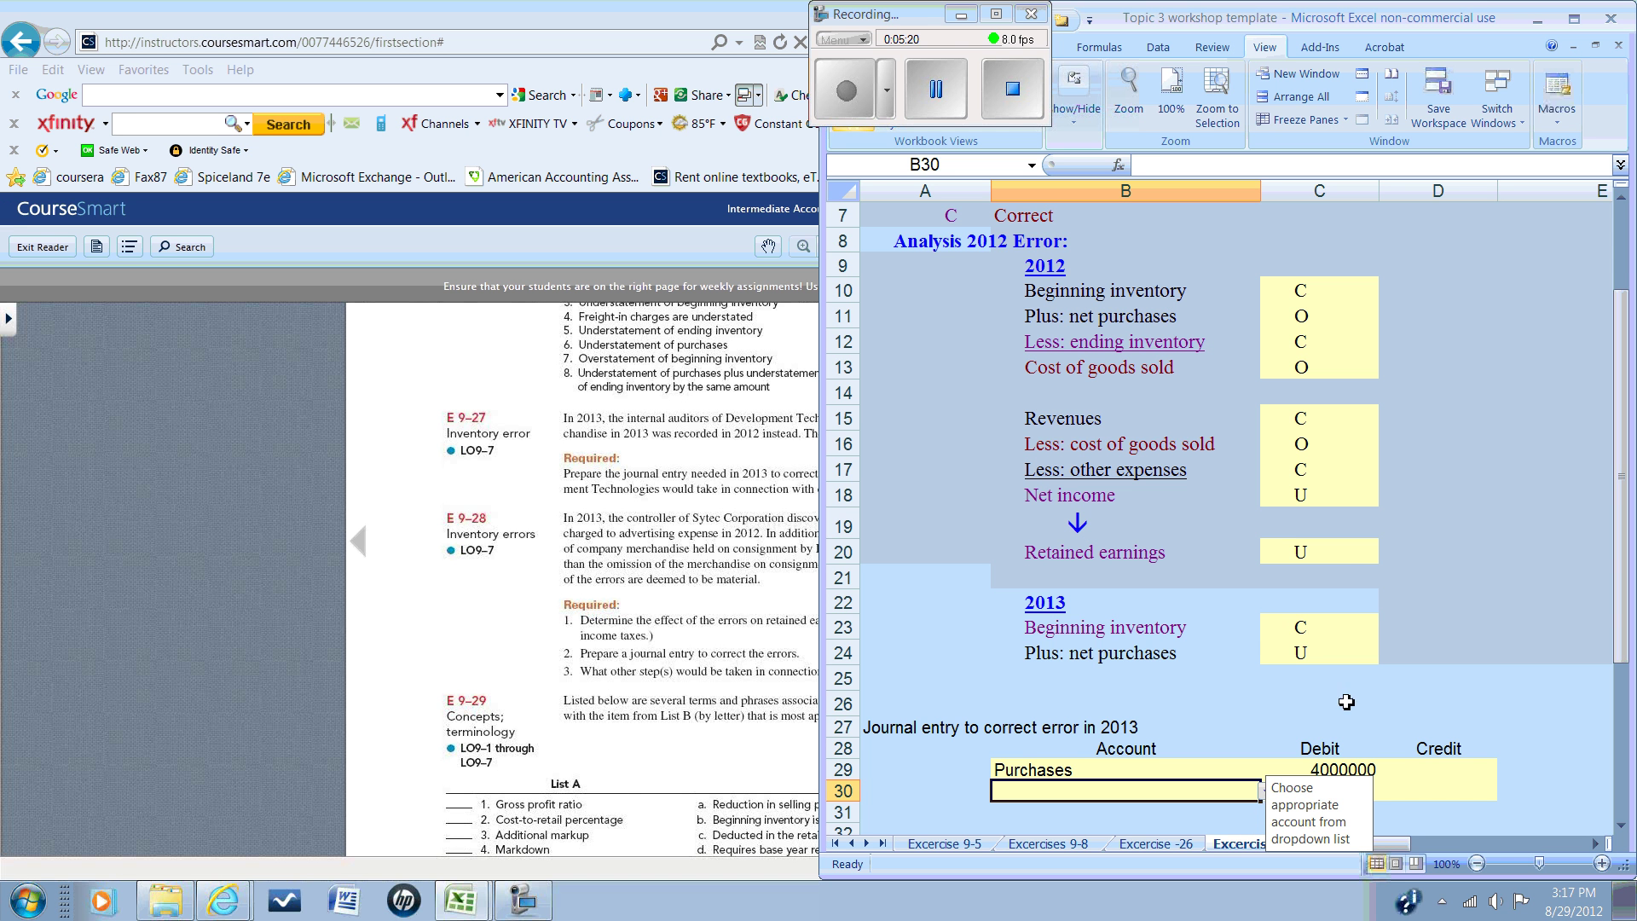
Credit Retained earnings with the formula =+C29, matching the 4000000 debit.
left_click(1346, 555)
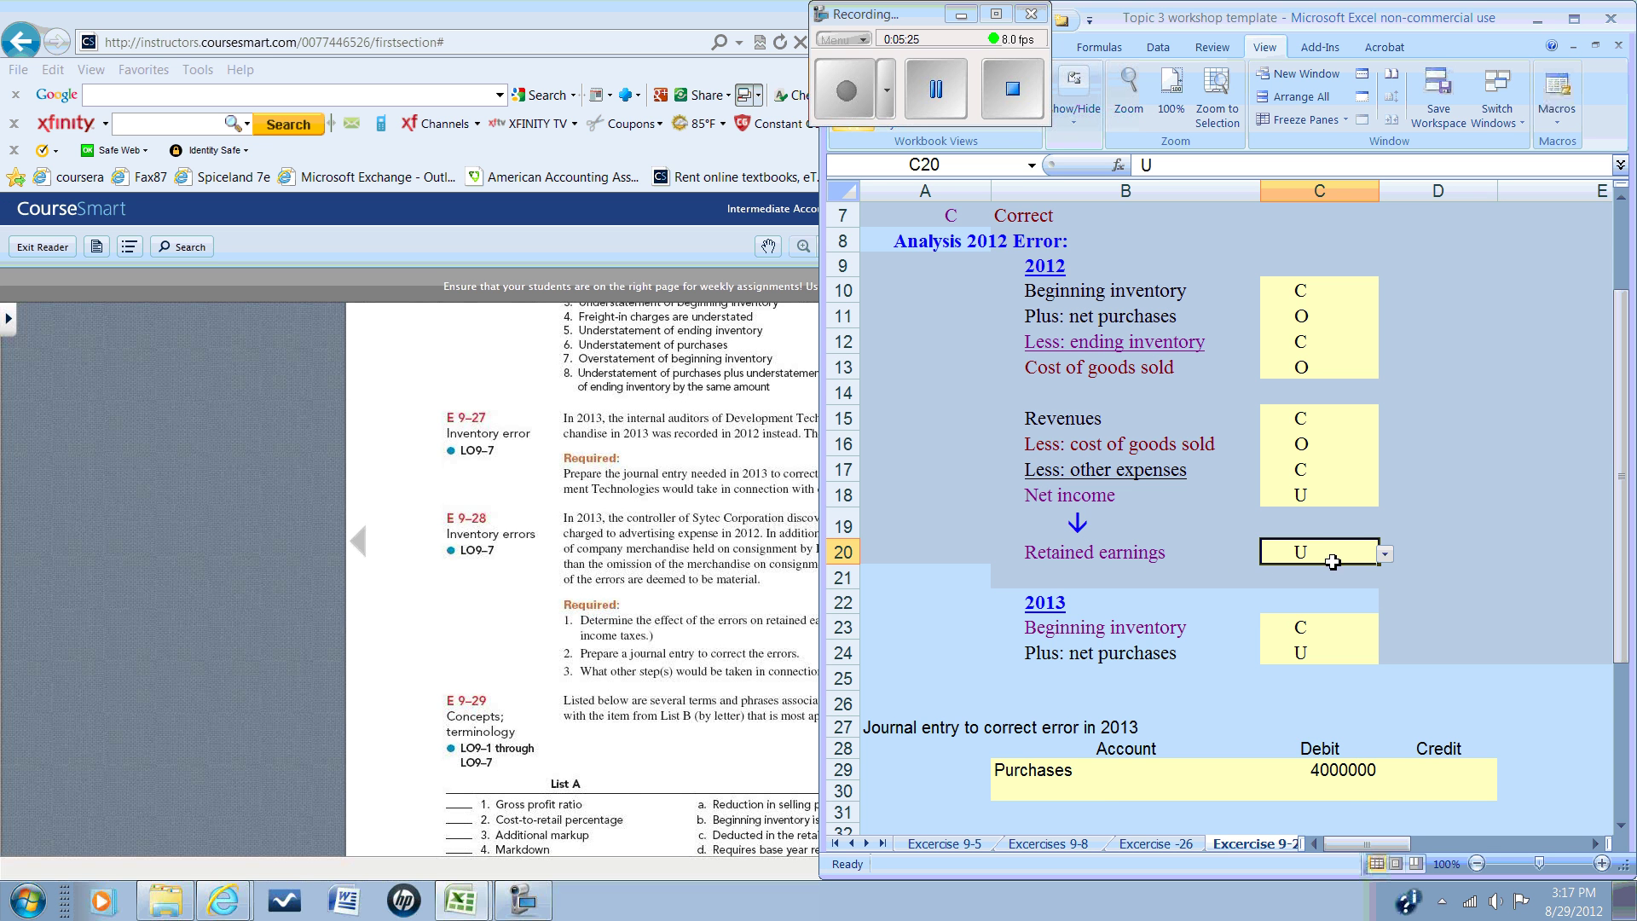
left_click(1097, 791)
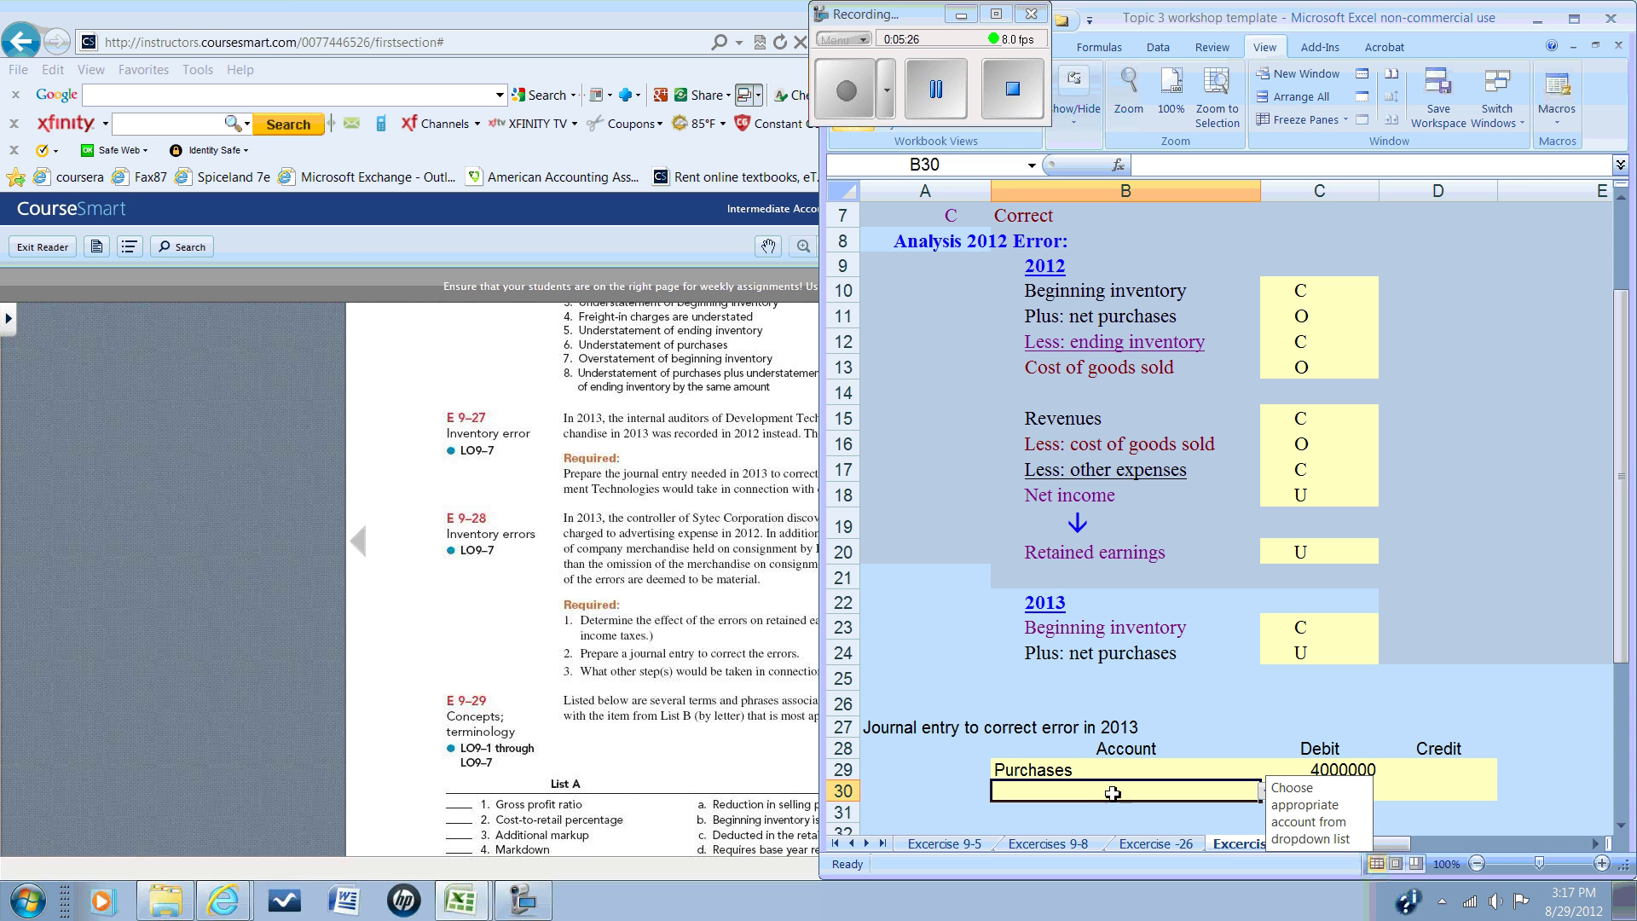
left_click(1267, 792)
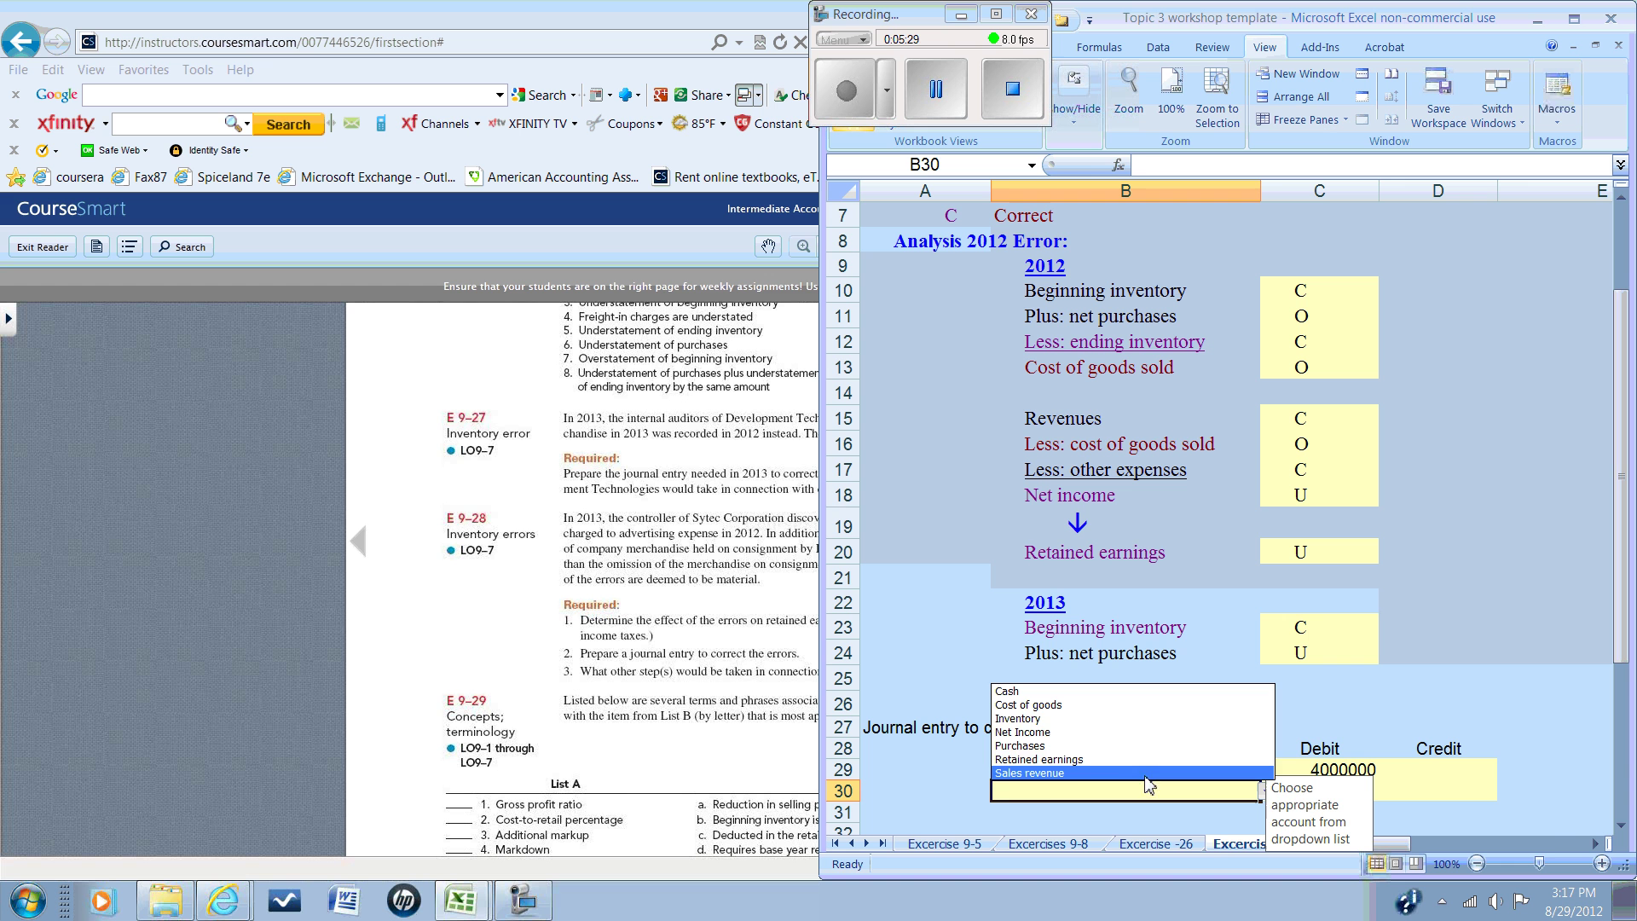
left_click(1099, 760)
left_click(1415, 793)
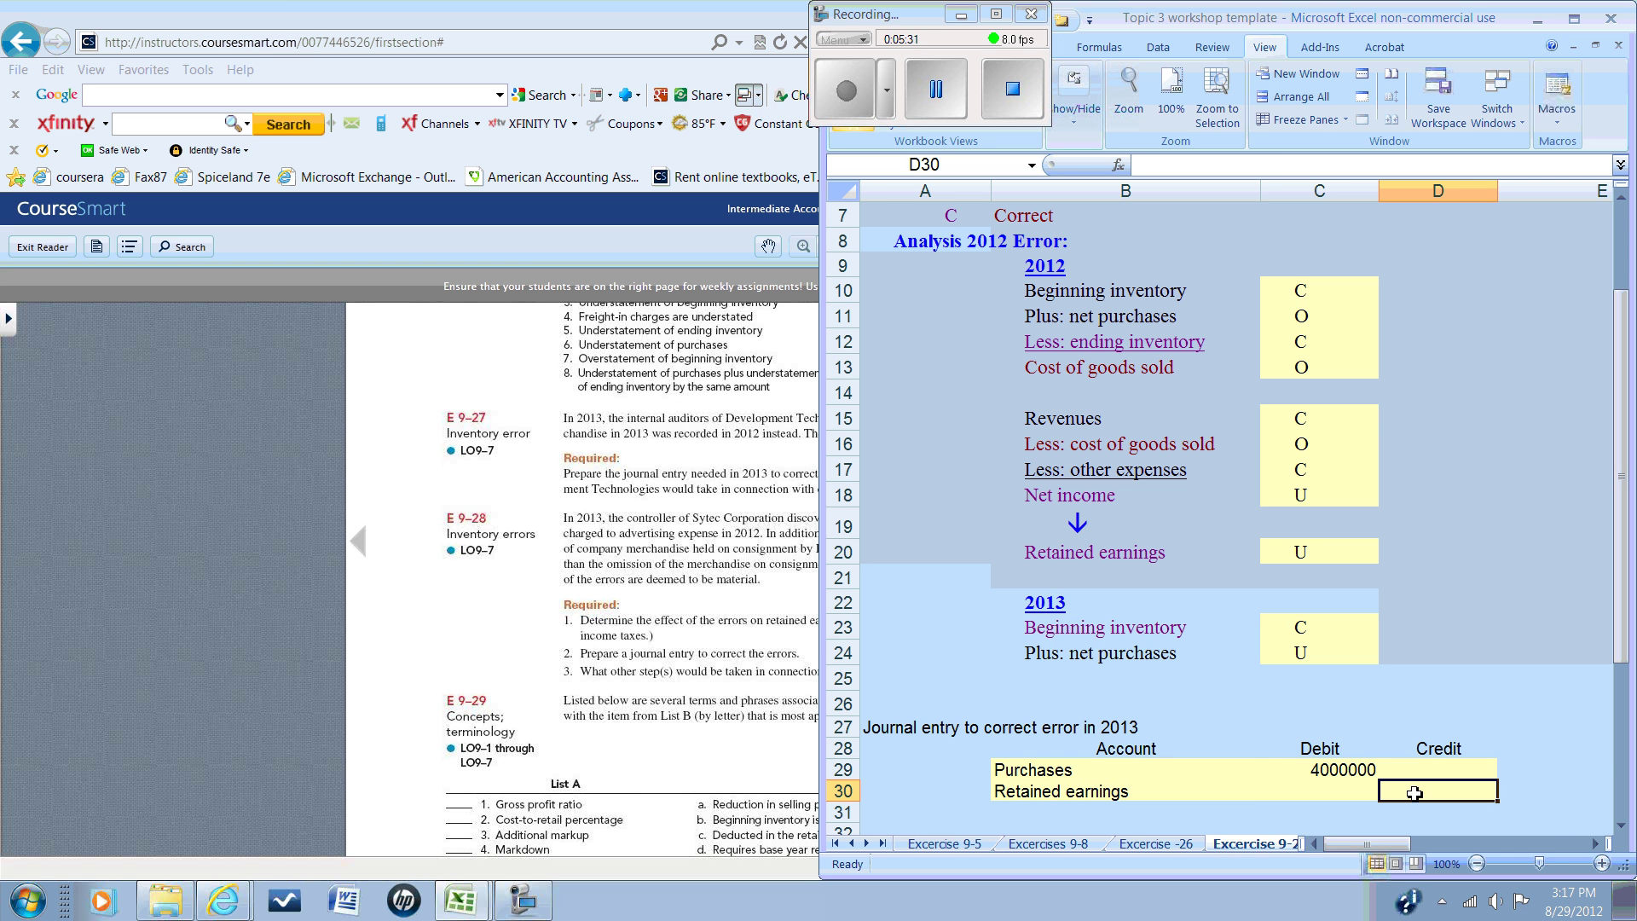
type("+")
key("Up")
key("Left")
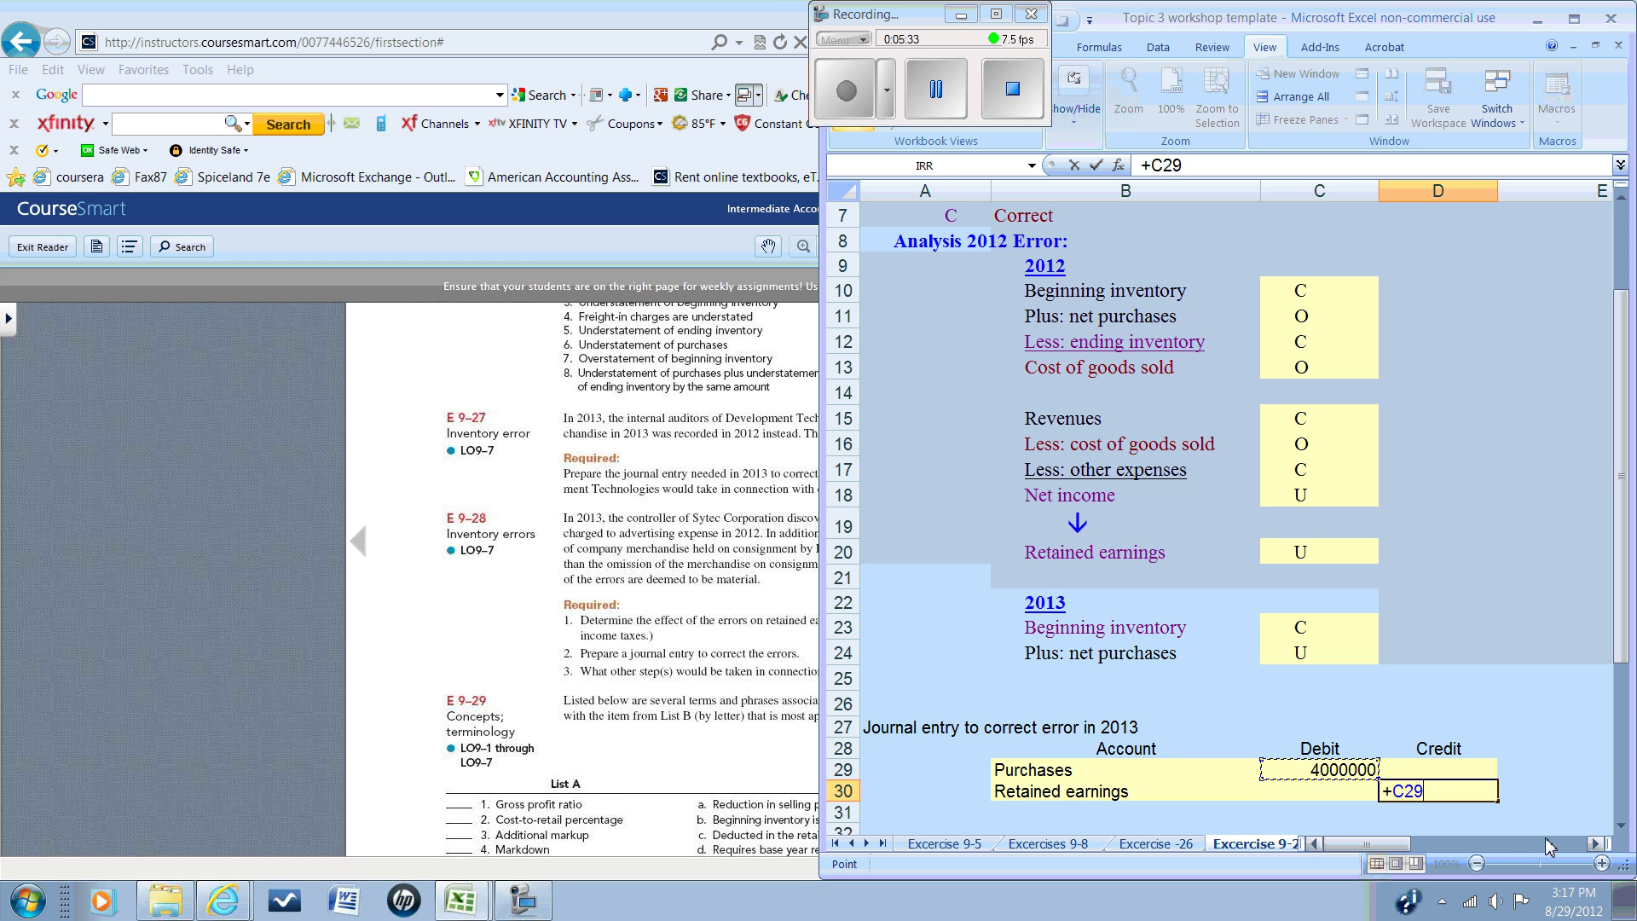
key("Return")
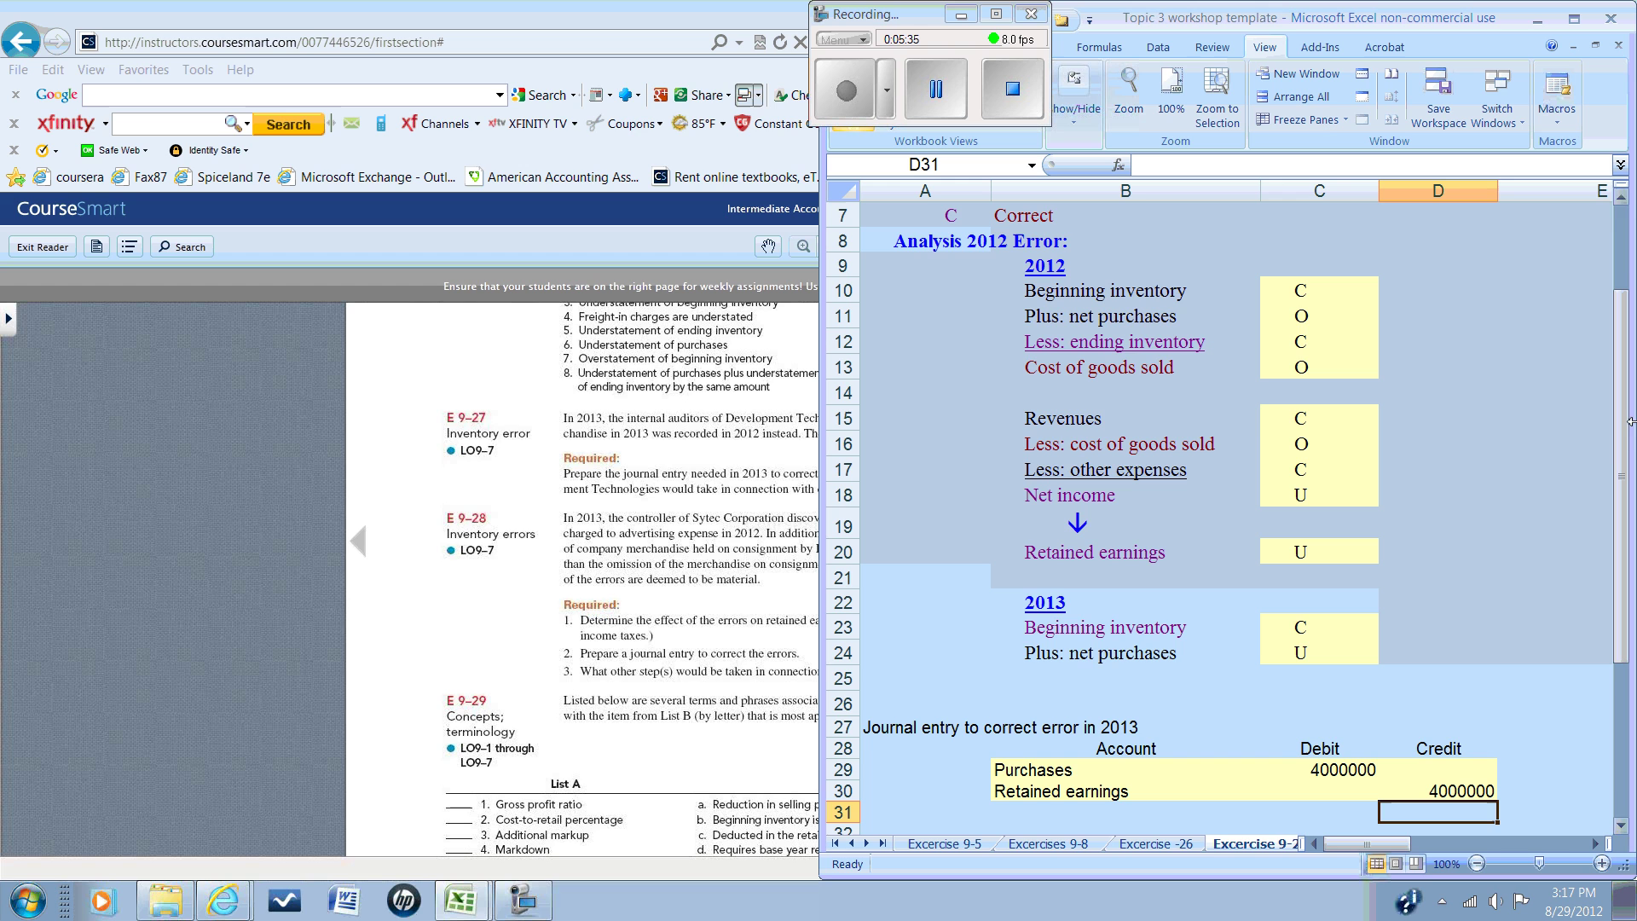